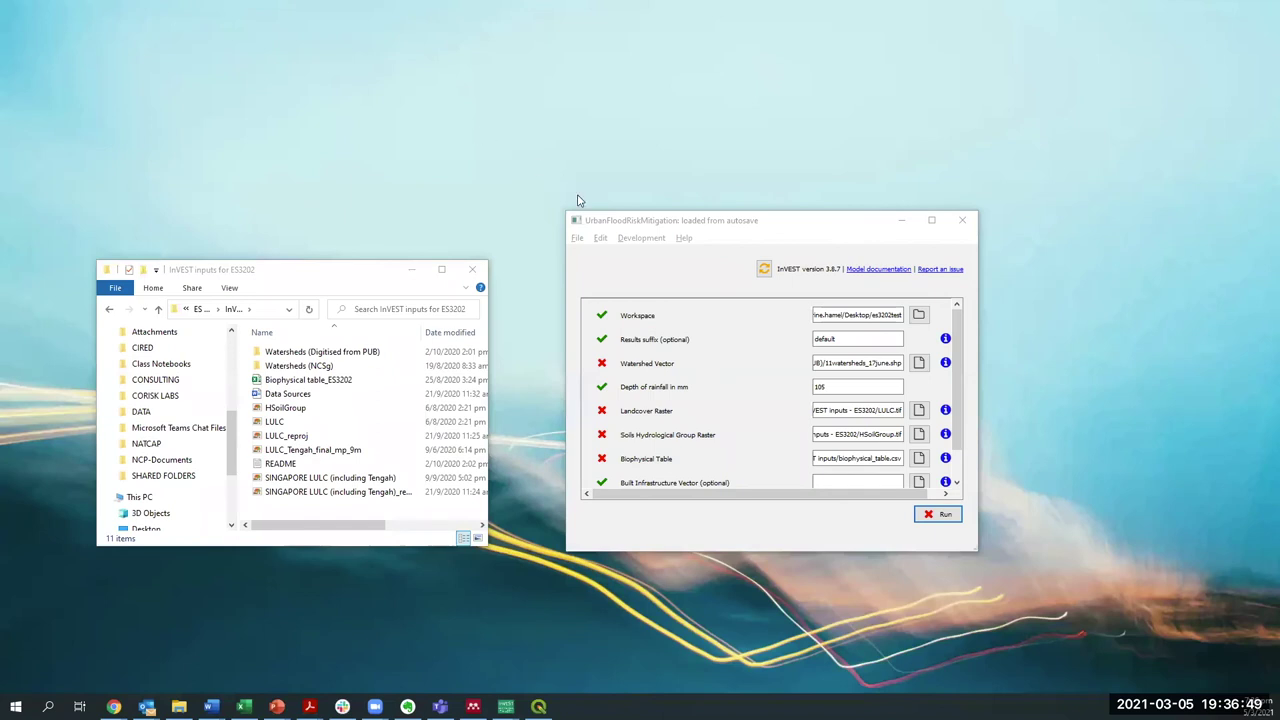
Enlarge the UrbanFloodRiskMitigation window to show all its inputs, and reposition and widen the file browser beside it
left_click(565, 549)
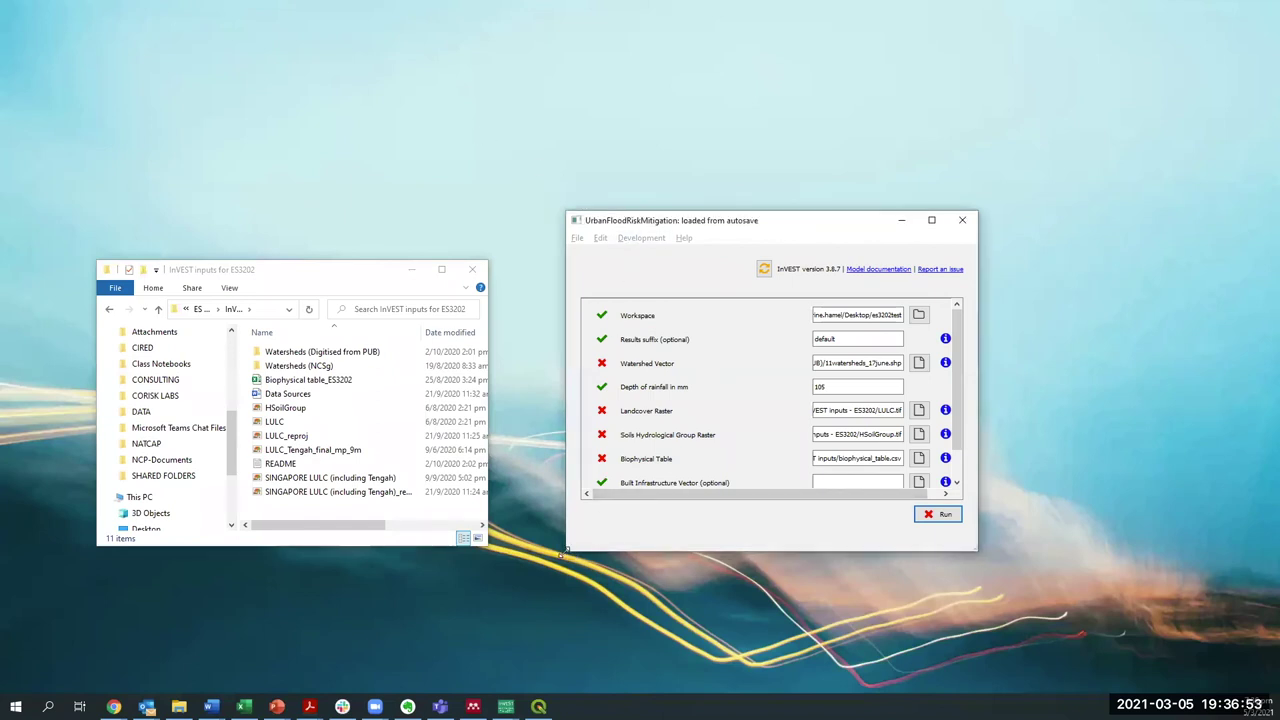
left_click_drag(565, 549, 502, 615)
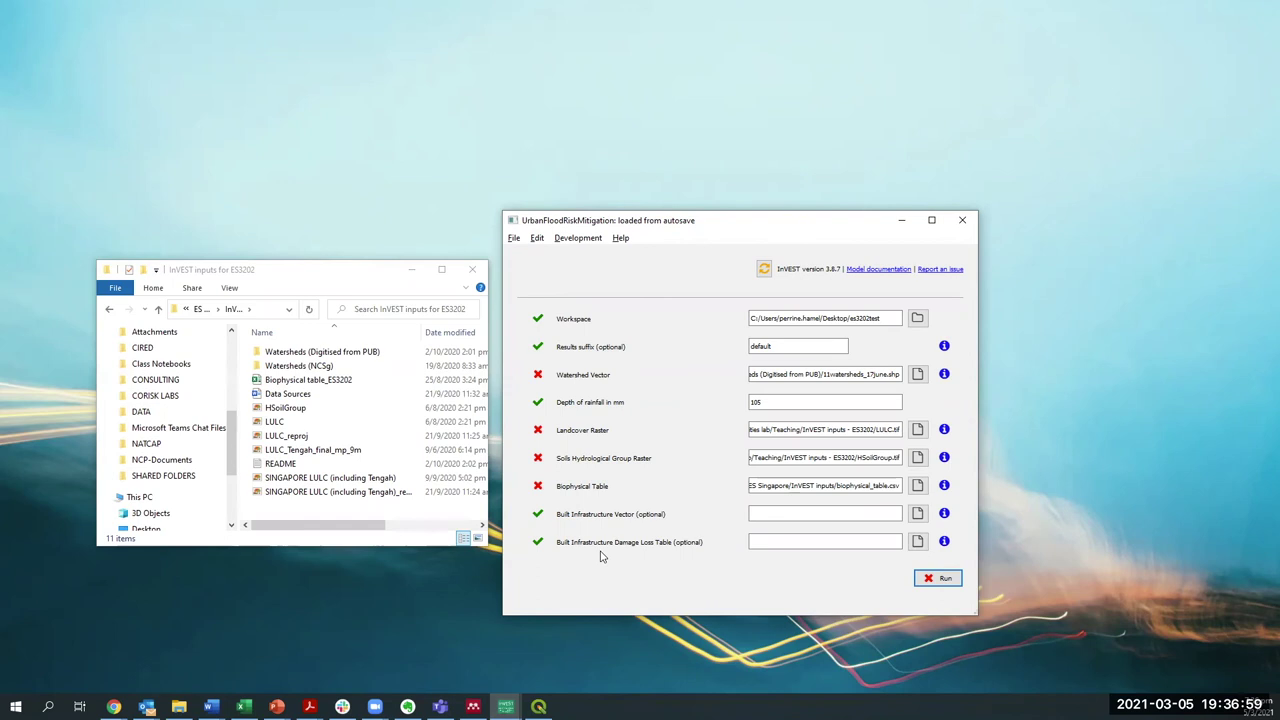
left_click(340, 271)
left_click_drag(340, 271, 348, 261)
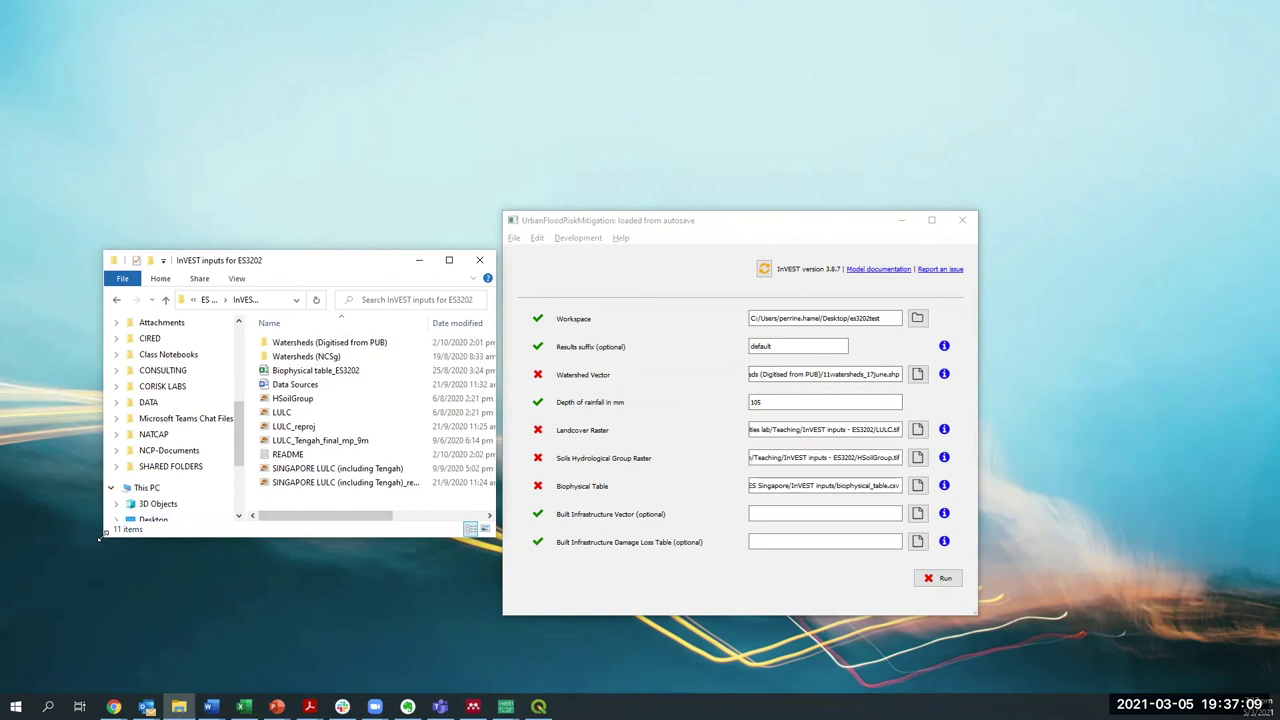
left_click_drag(101, 537, 62, 572)
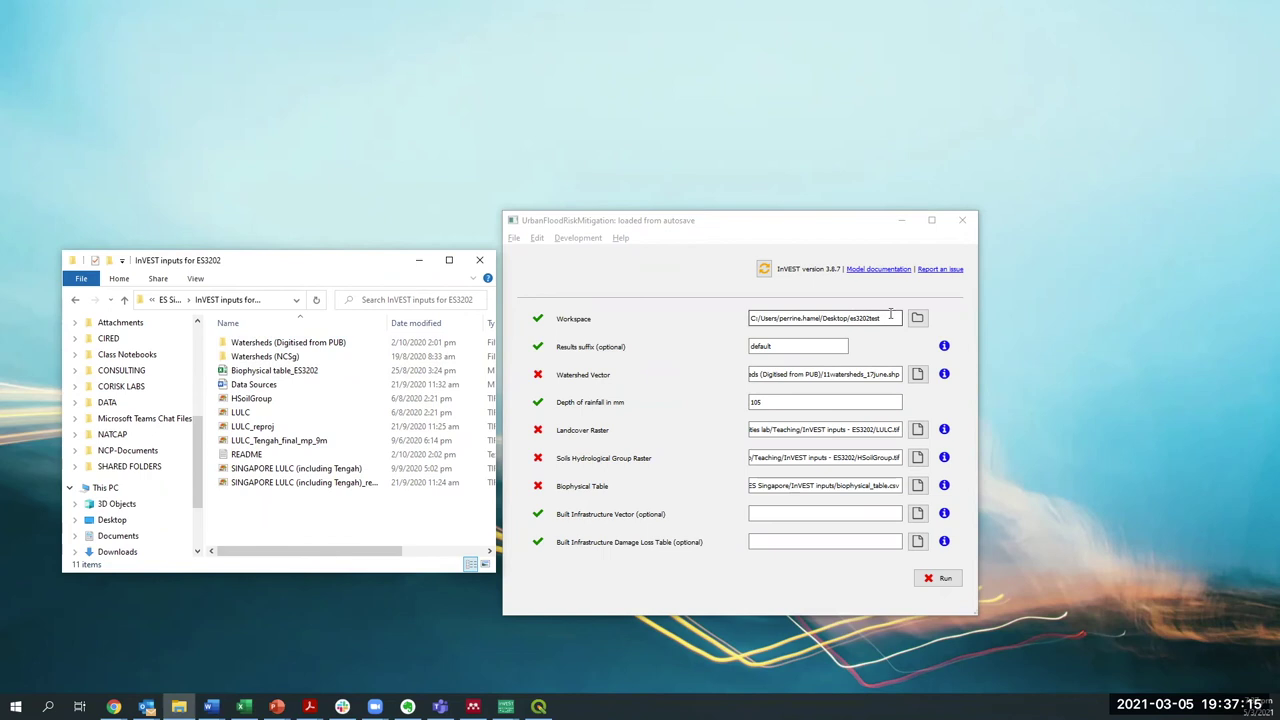
Set the model workspace to a 1.TEST folder on the Desktop and the results suffix to "test"
left_click_drag(890, 318, 857, 318)
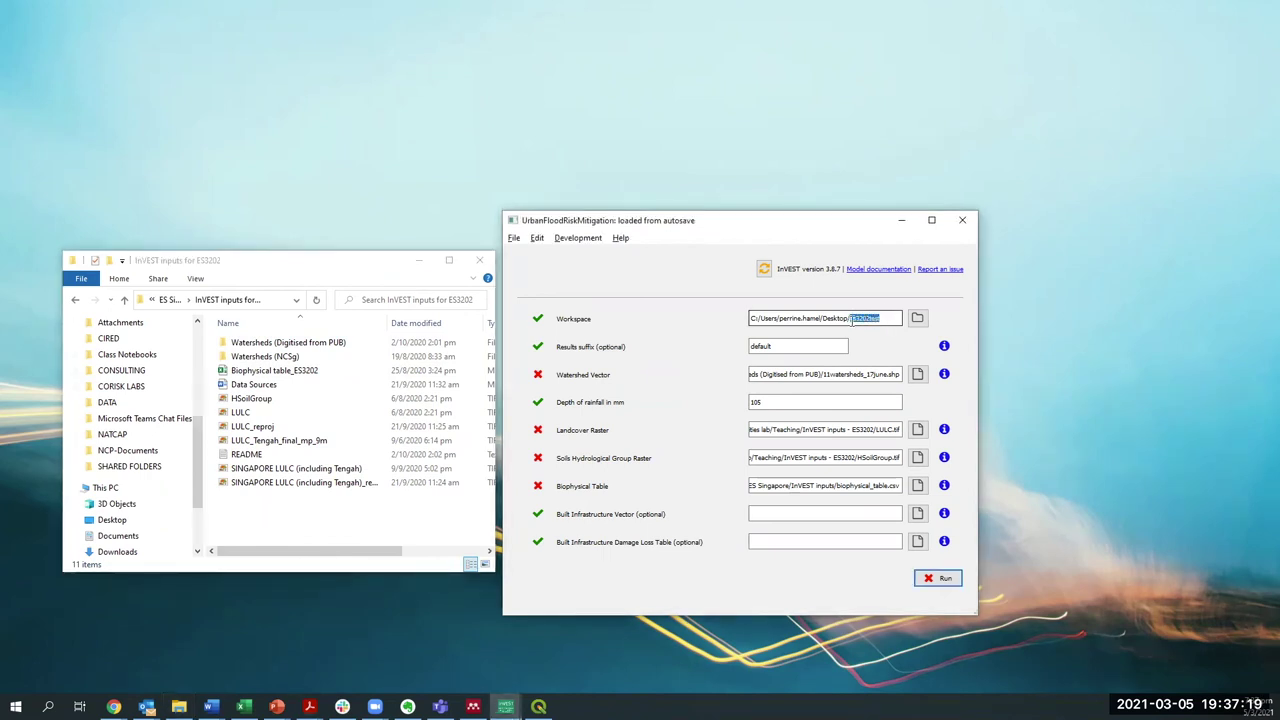
key("BackSpace")
type("TEST")
double_click(775, 348)
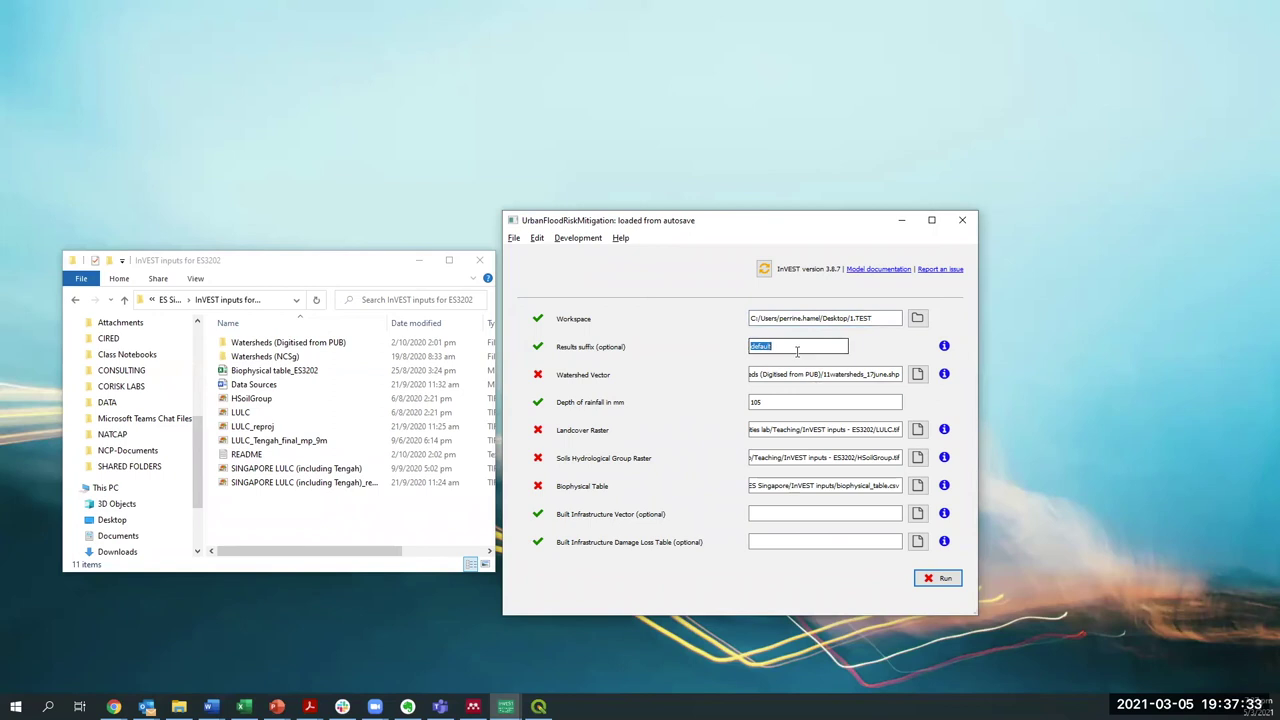
type("test")
Load 11watersheds_17june.shp from the Watersheds (Digitised from PUB) folder as the Watershed Vector, and return to the parent folder
double_click(295, 347)
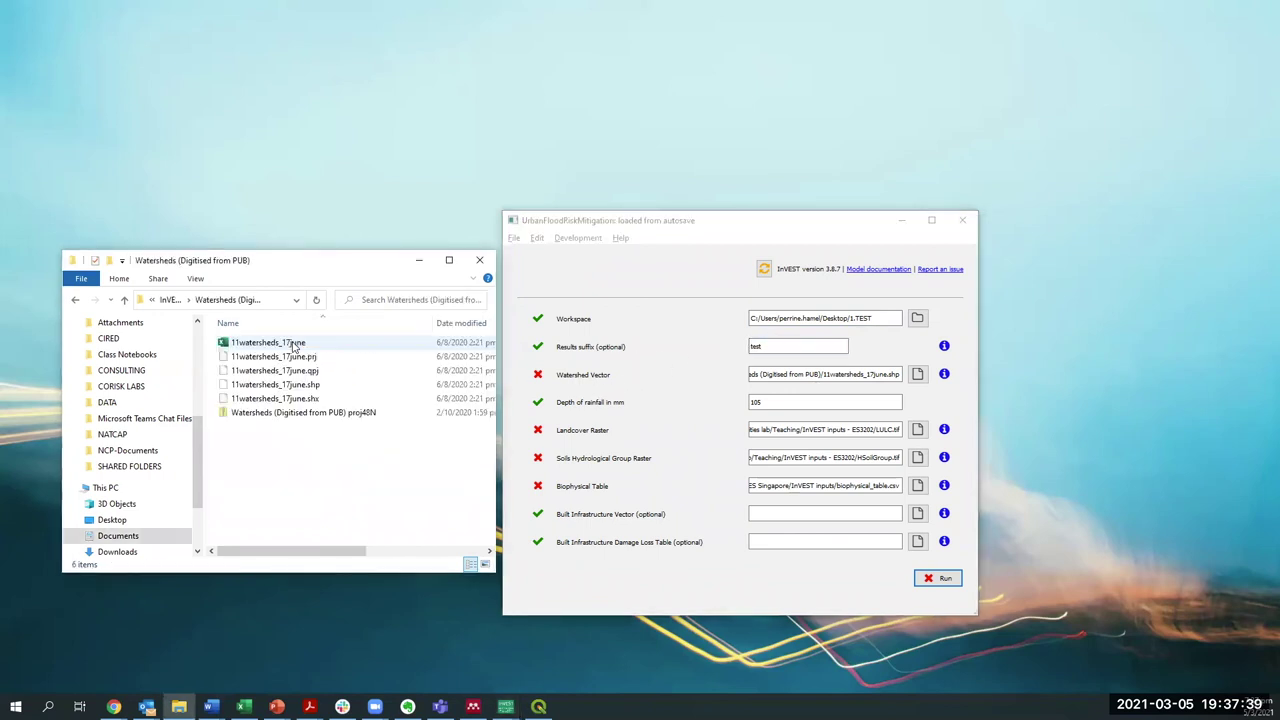
left_click(274, 385)
left_click_drag(269, 391, 817, 376)
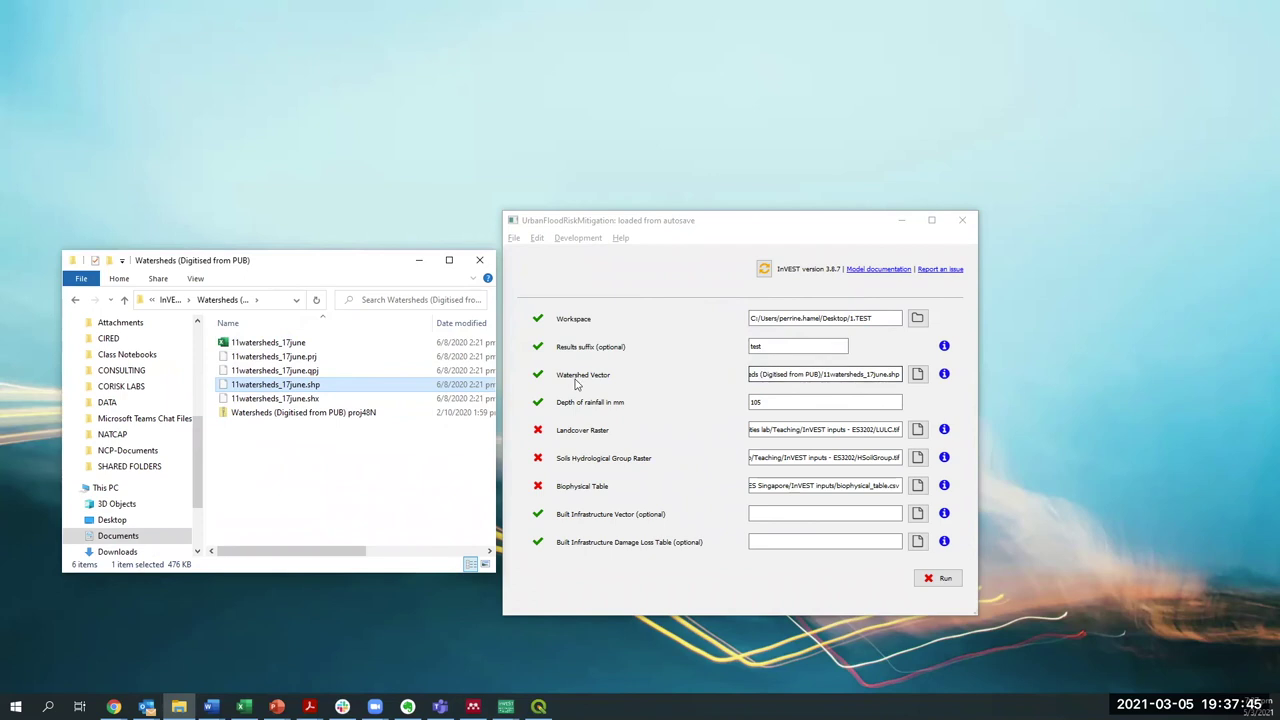
left_click(168, 303)
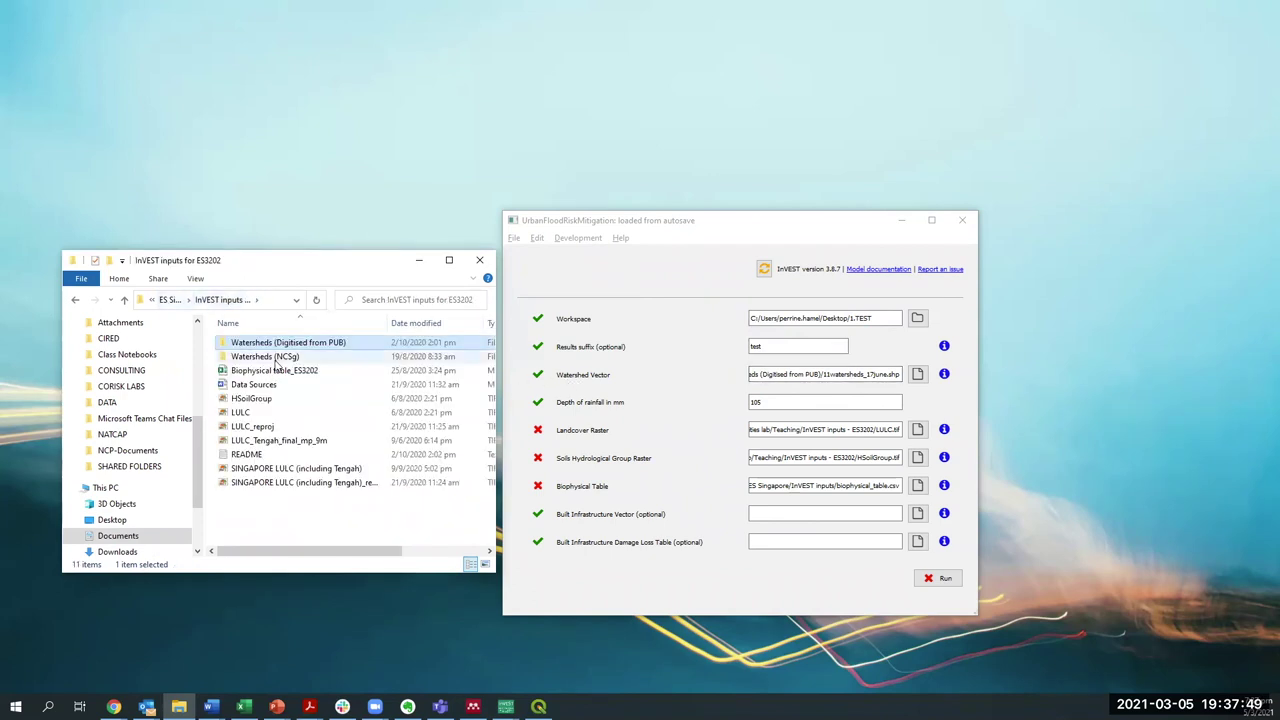
left_click(798, 404)
left_click_drag(784, 403, 615, 405)
left_click(777, 401)
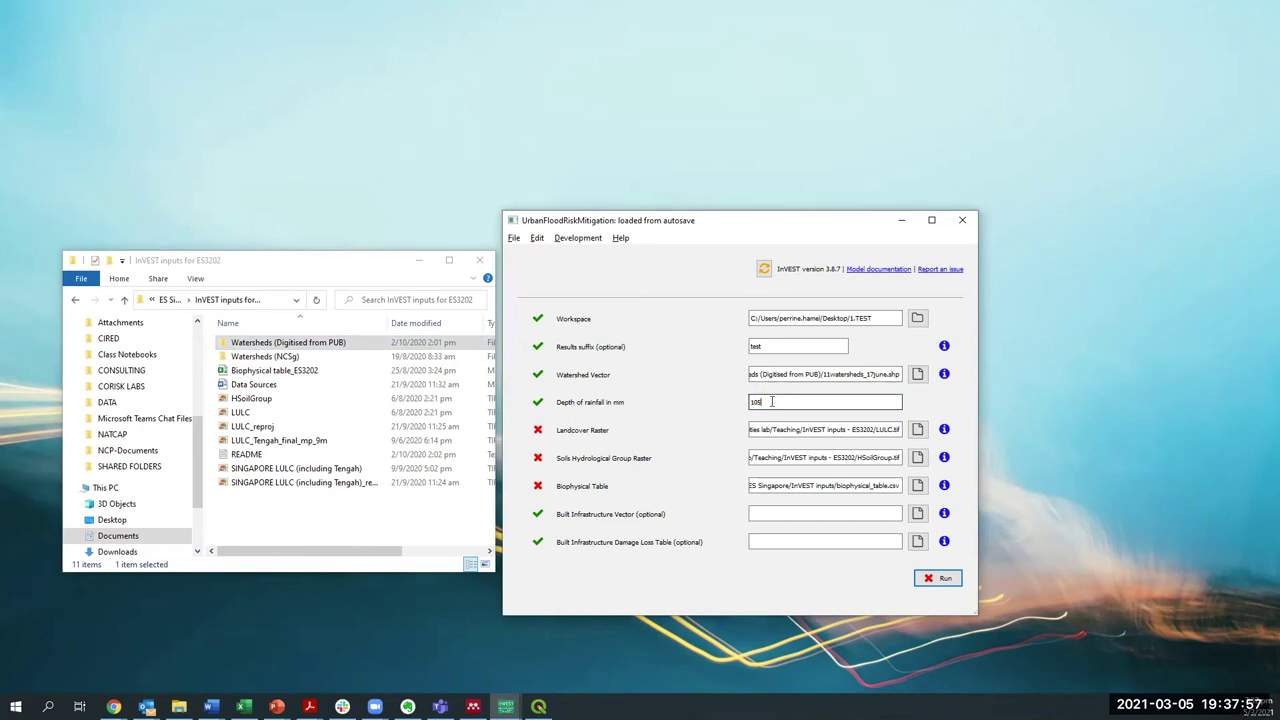
left_click_drag(769, 402, 744, 402)
double_click(774, 402)
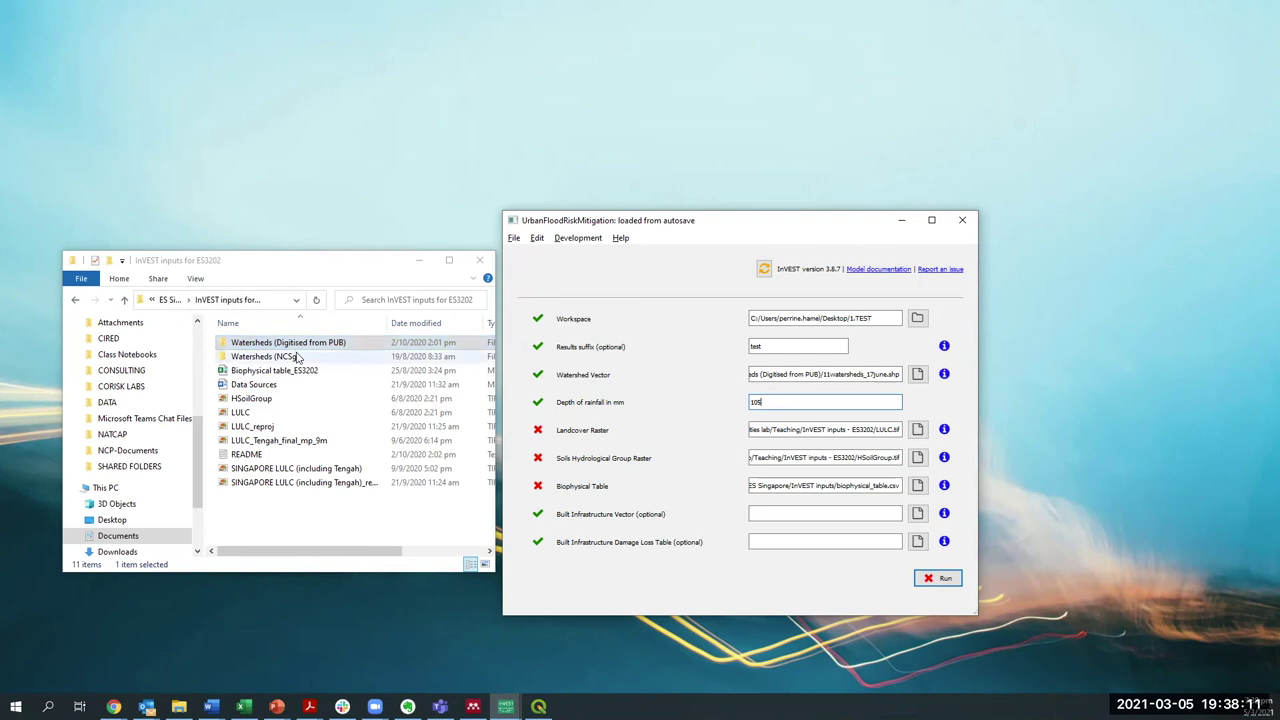
Load LULC_reproj as the Landcover Raster and HSoilGroup as the Soils Hydrological Group Raster
left_click(257, 428)
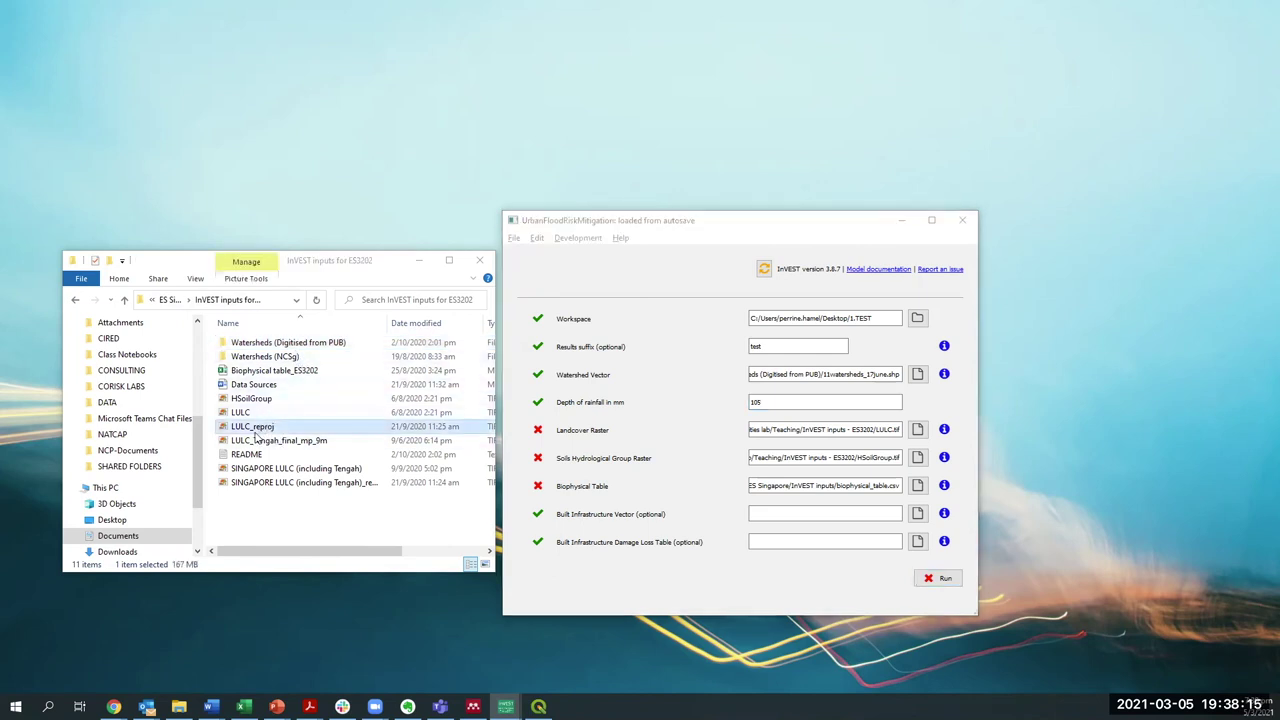
left_click_drag(255, 432, 777, 432)
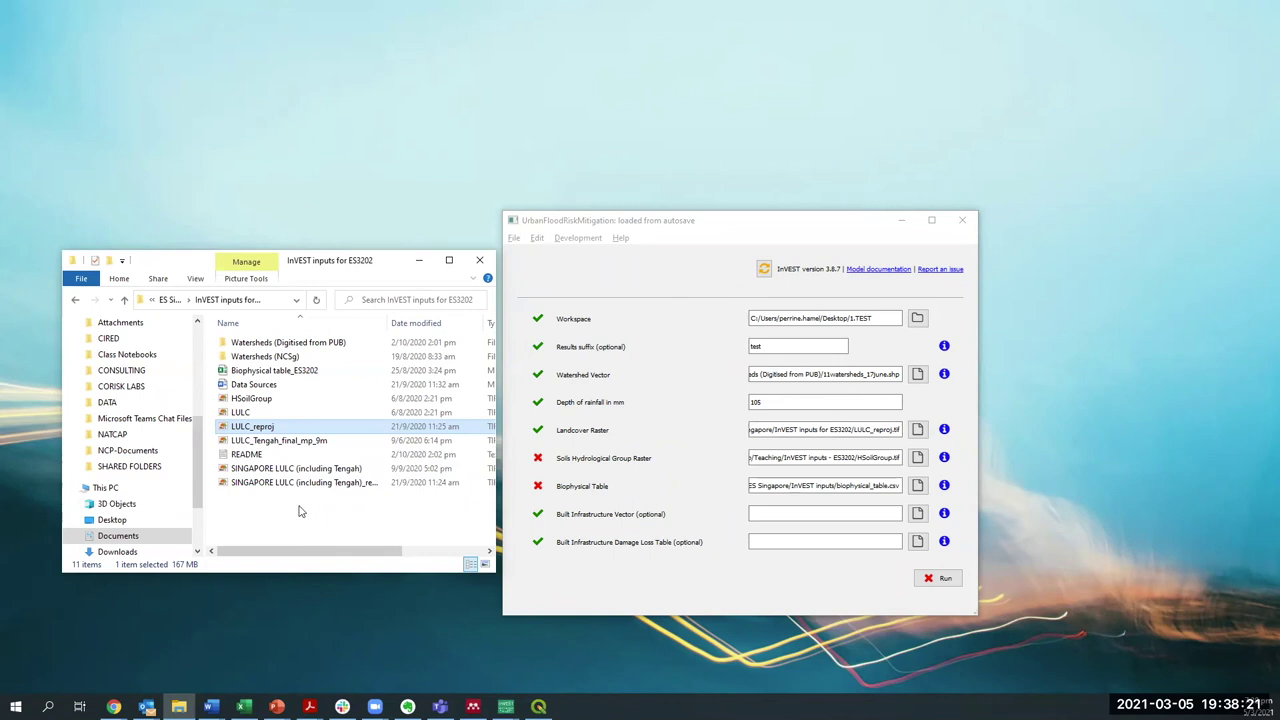
left_click_drag(252, 403, 778, 456)
Examine the lu_code and CN columns of the Biophysical table_ES3202 workbook in Excel, and close it
left_click(248, 372)
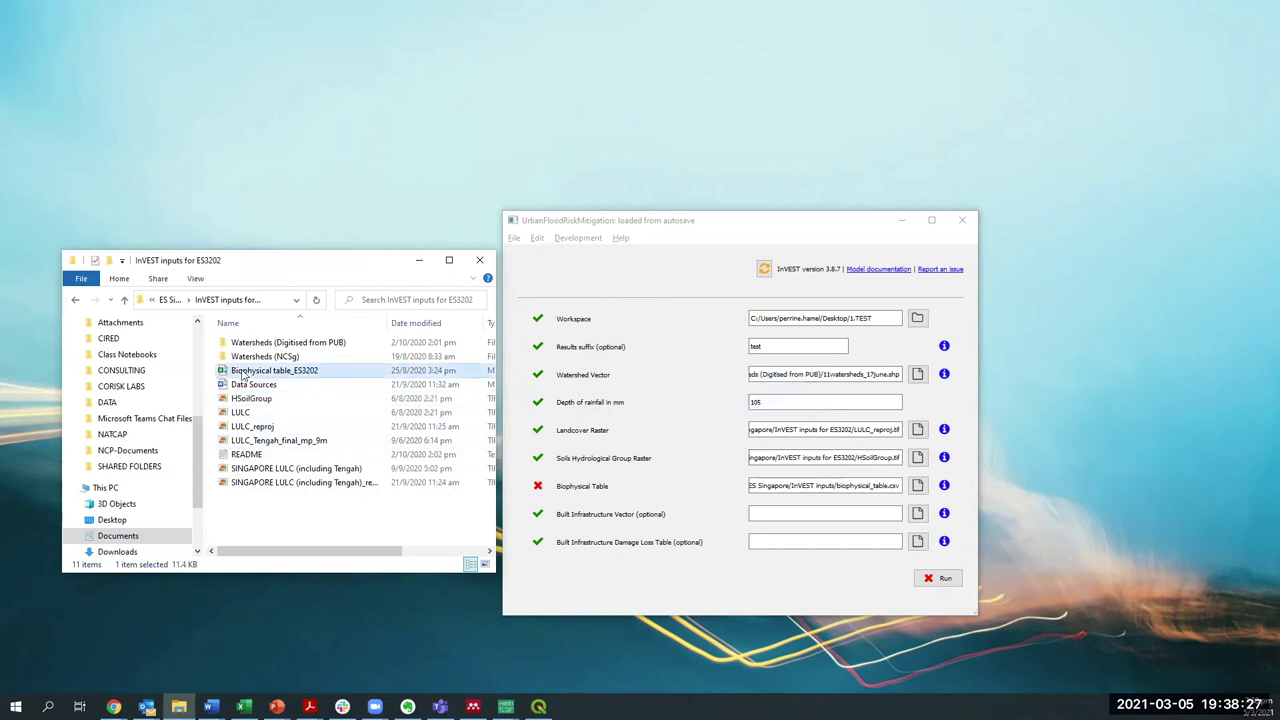
double_click(360, 371)
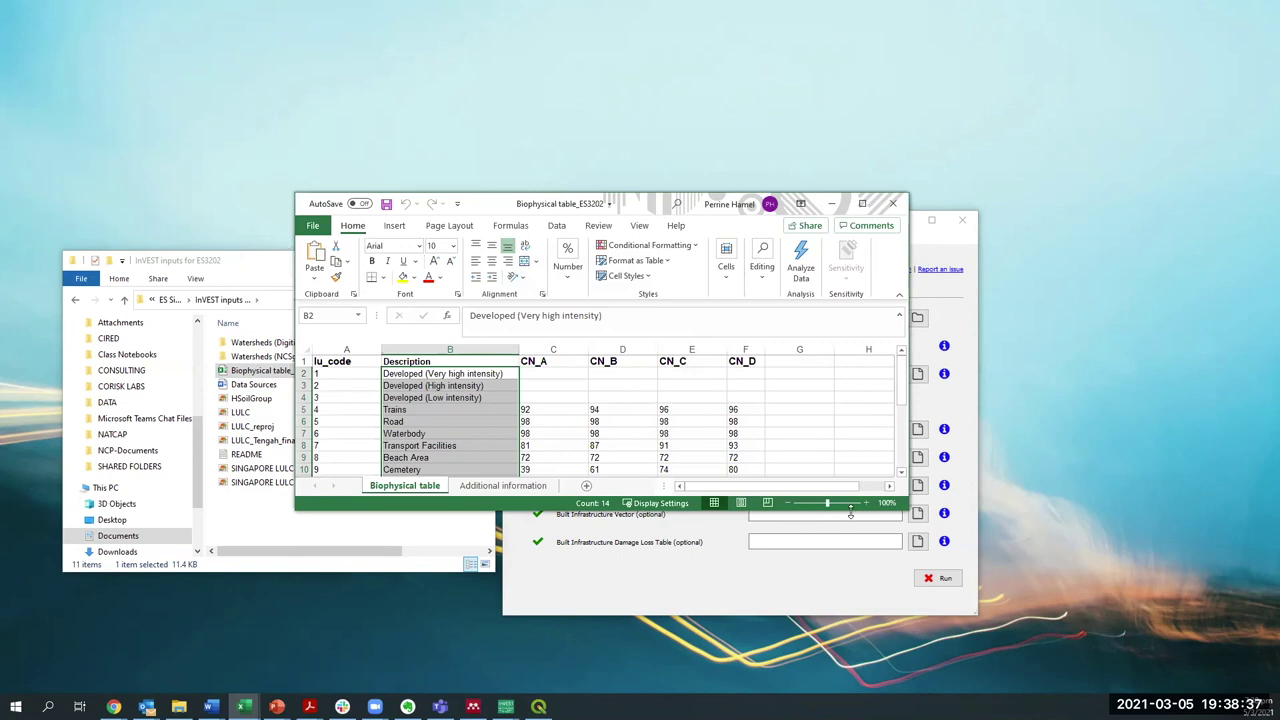
left_click_drag(850, 510, 850, 634)
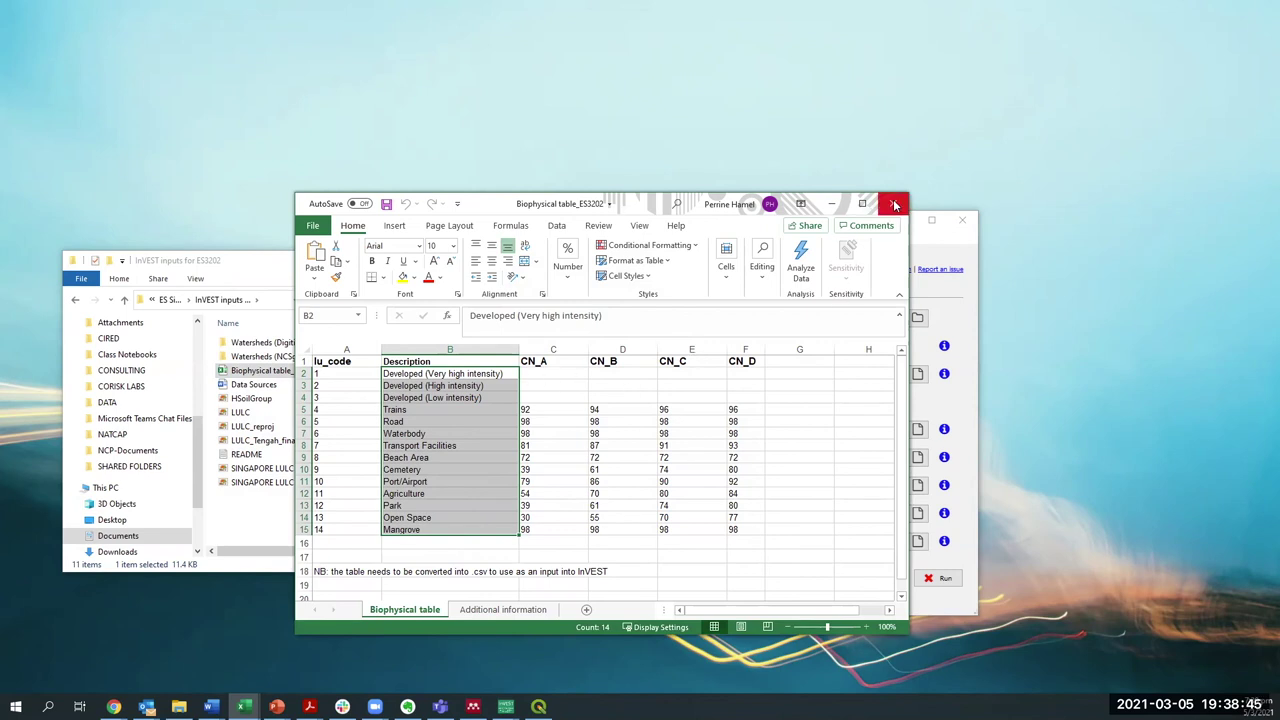
left_click(540, 361)
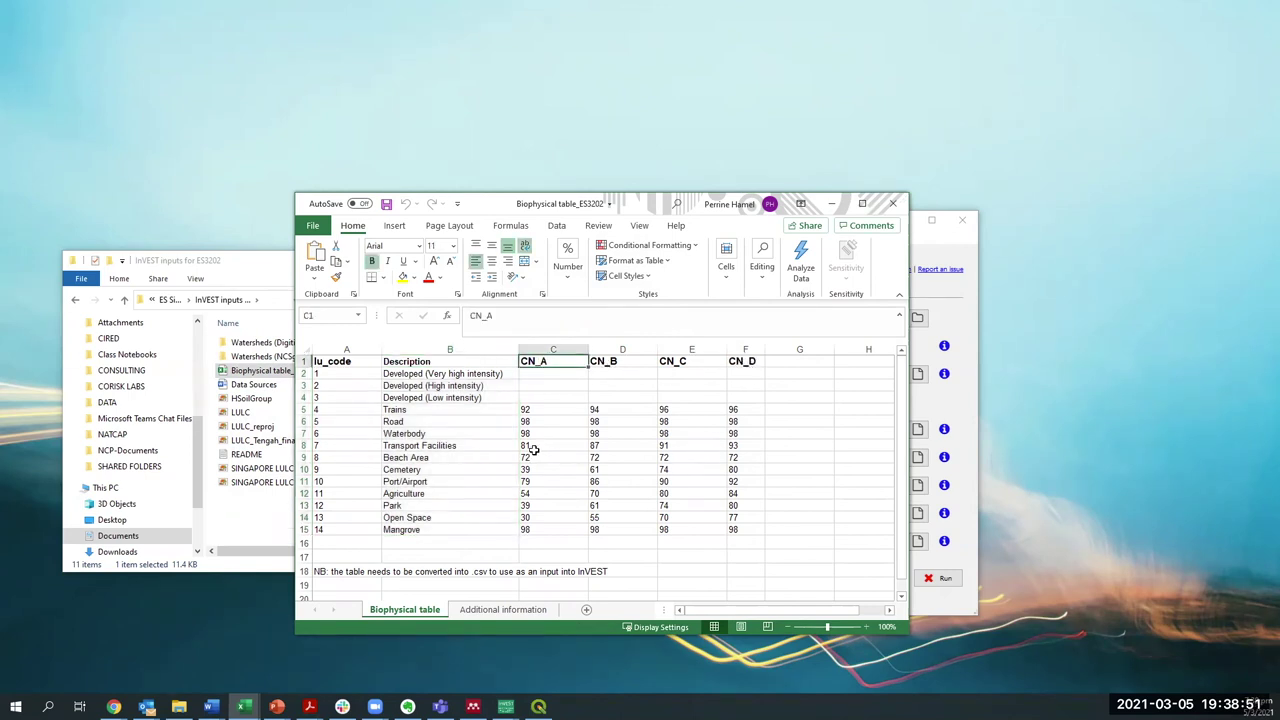
left_click_drag(347, 373, 343, 530)
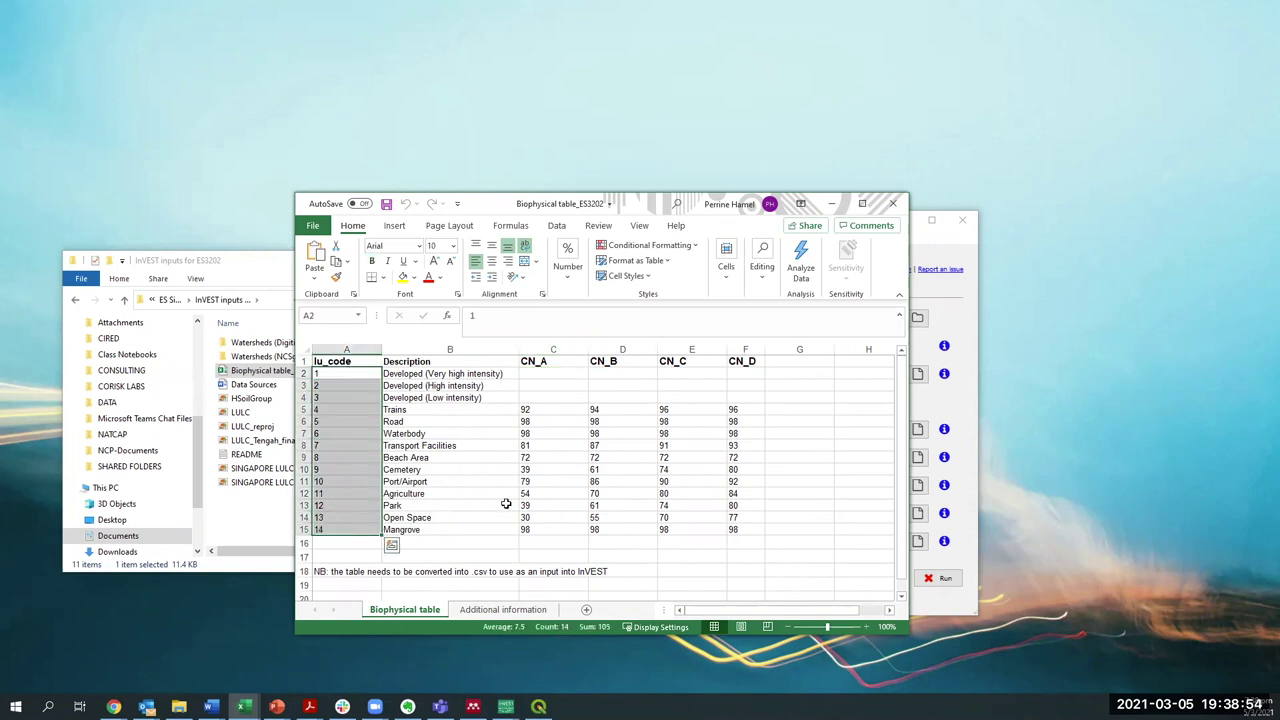
left_click(893, 203)
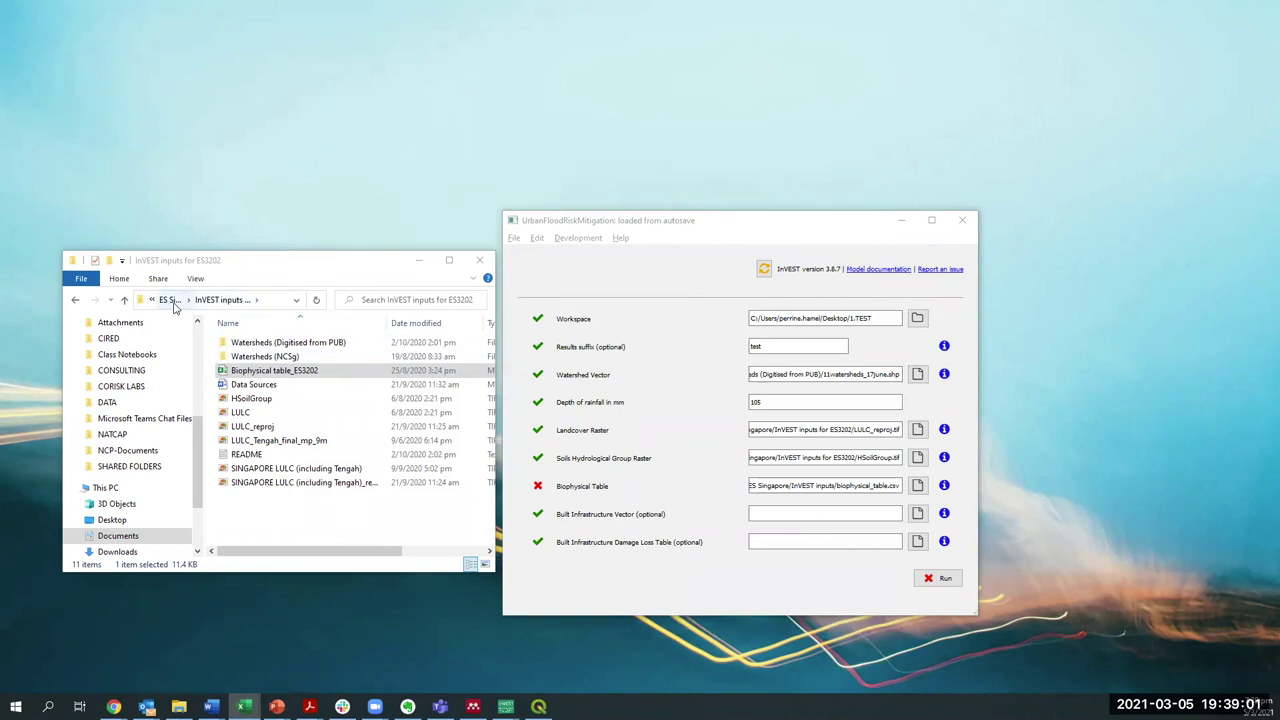
Load biophysical_table.csv from the ES Singapore project's InVEST inputs folder as the model's Biophysical Table
left_click_drag(254, 372, 808, 486)
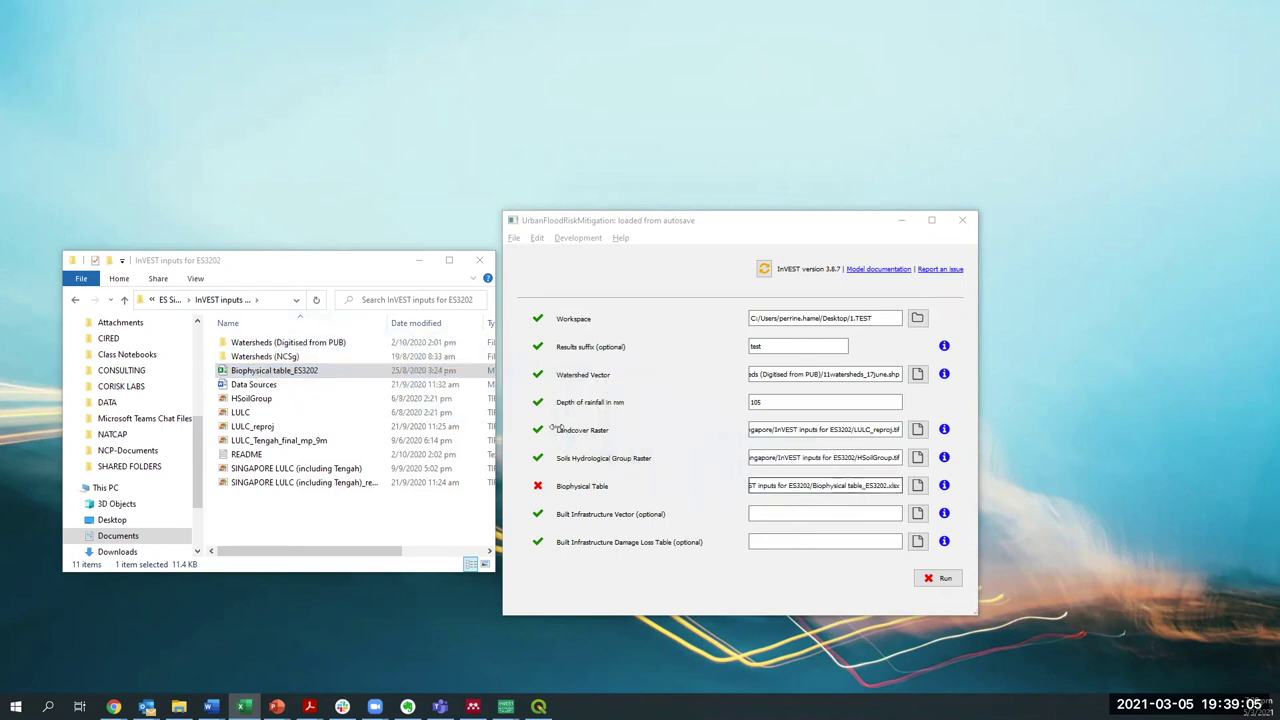
left_click(168, 299)
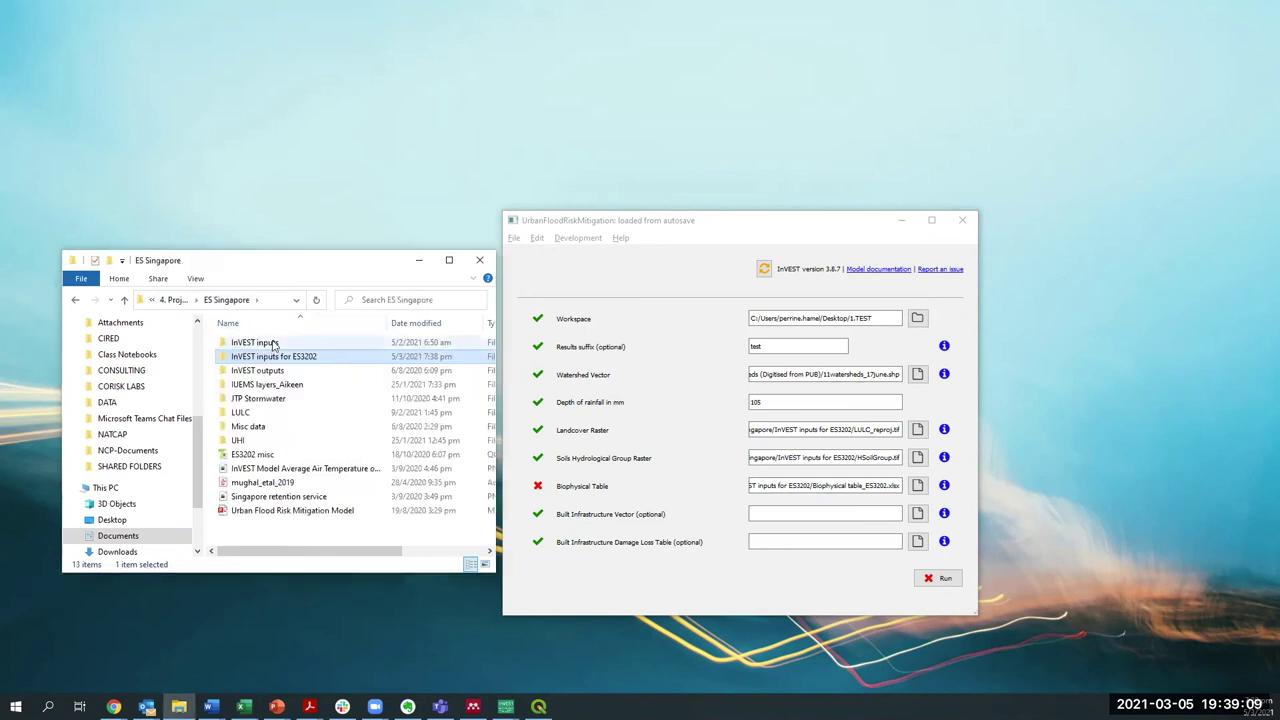
double_click(254, 342)
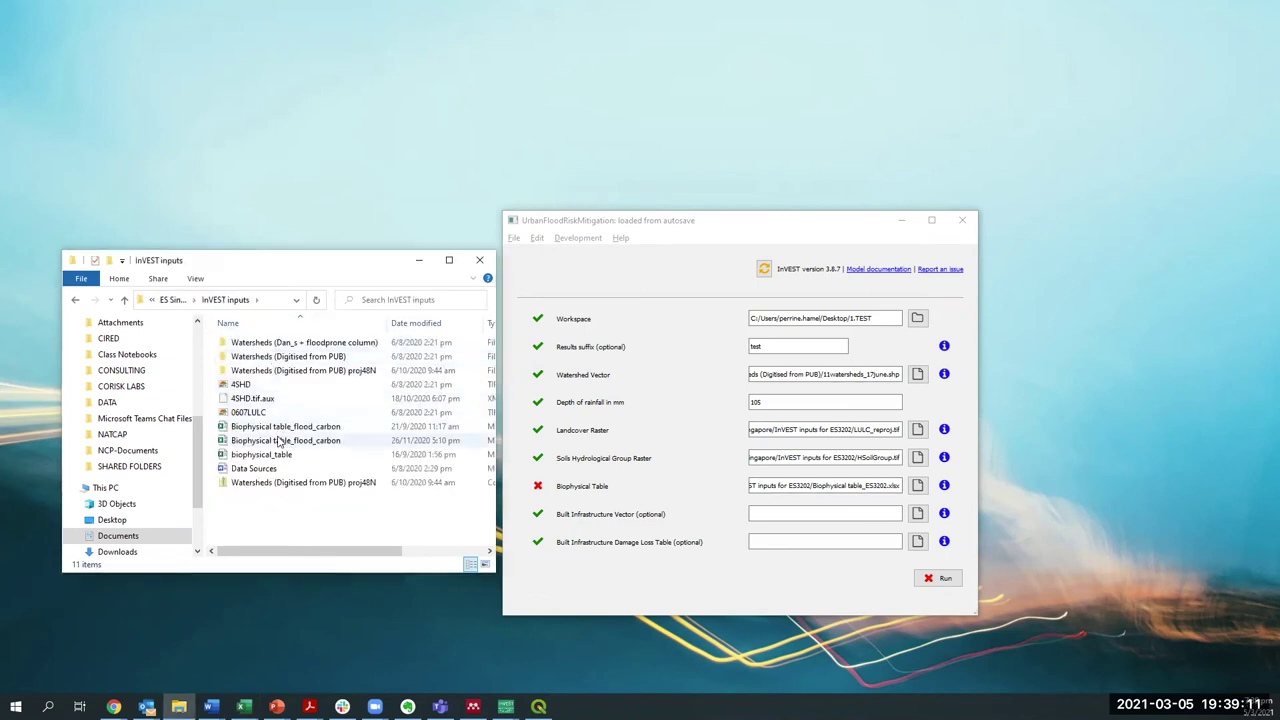
left_click(260, 455)
left_click_drag(353, 462, 784, 485)
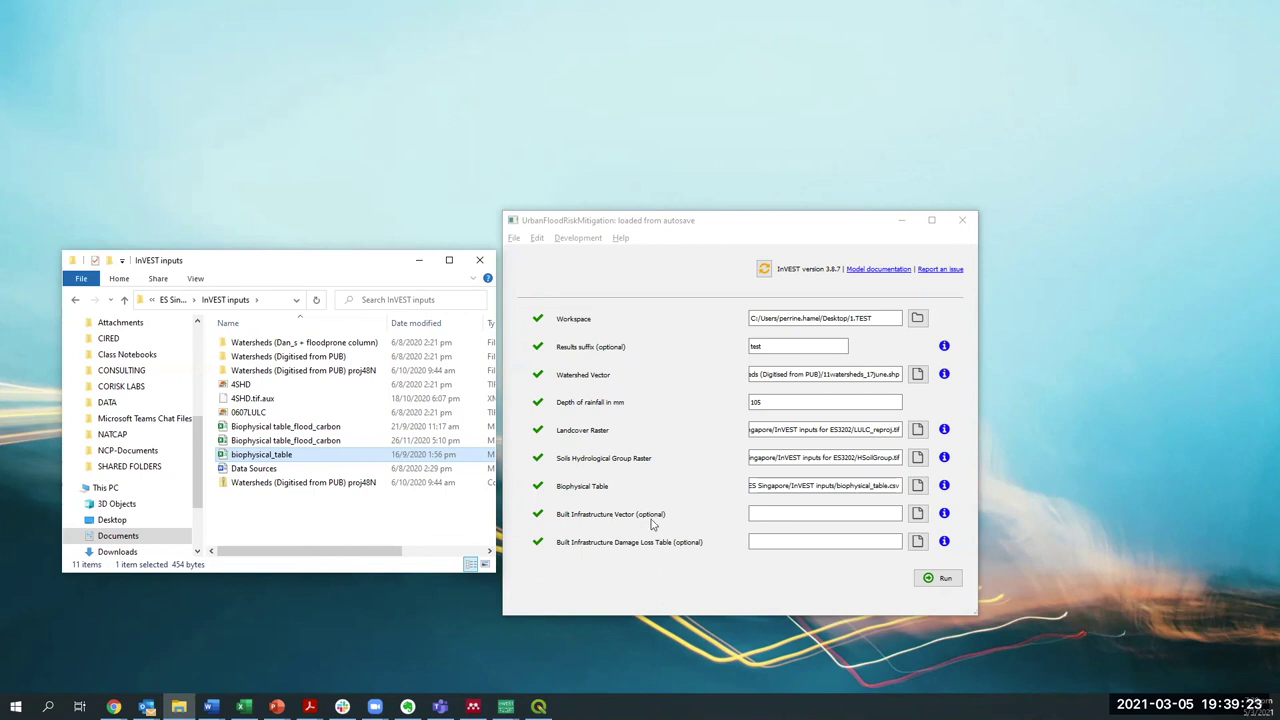
Run the Urban Flood Risk Mitigation model and open its results workspace in an enlarged file window
left_click(945, 578)
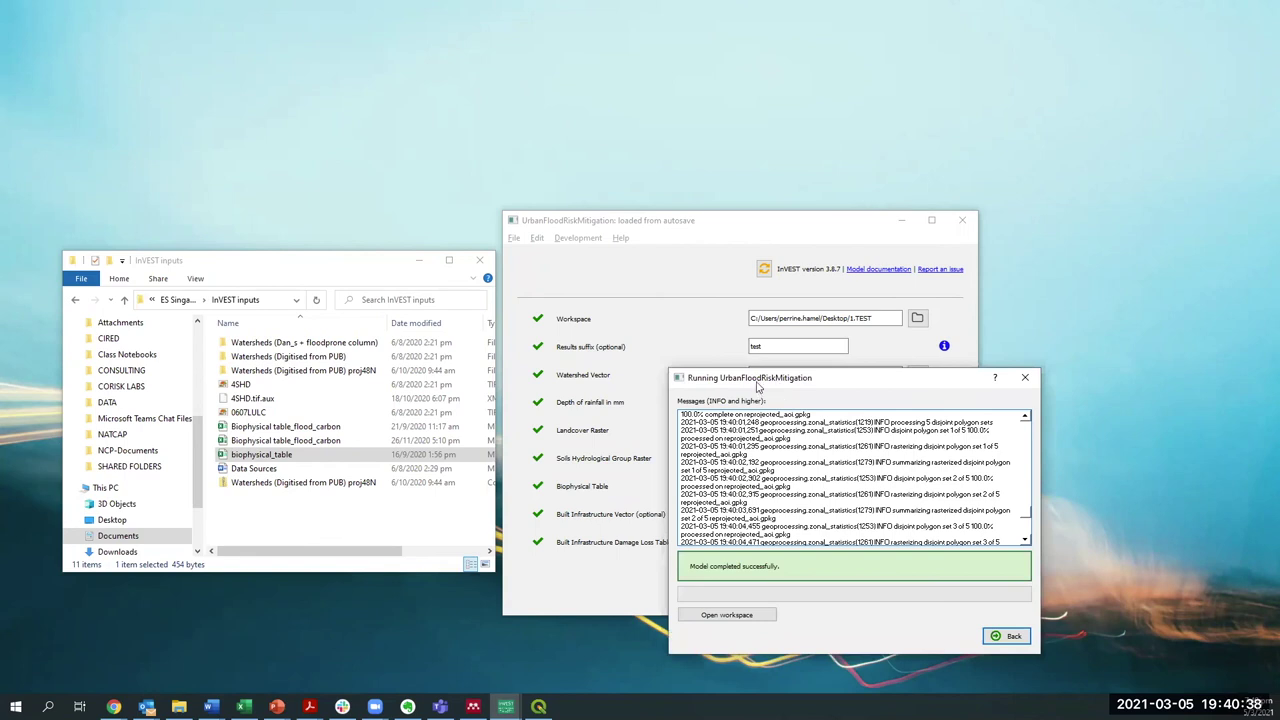
left_click(419, 260)
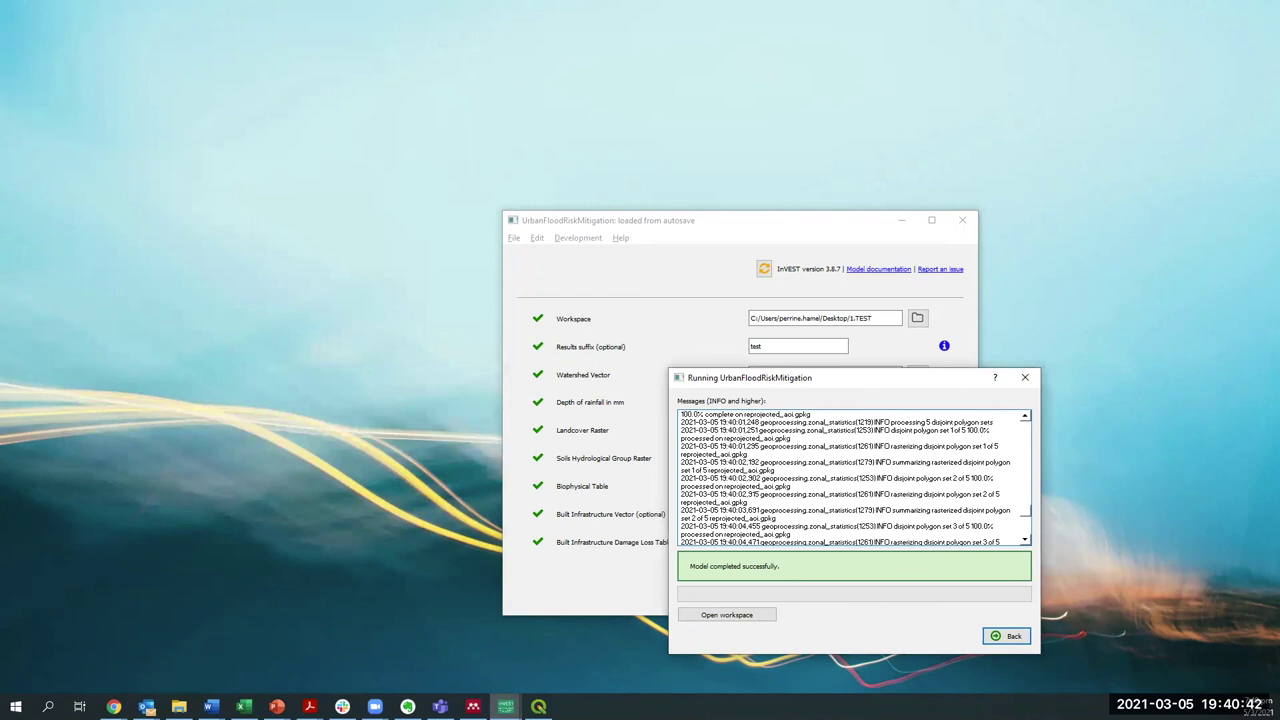
left_click(765, 614)
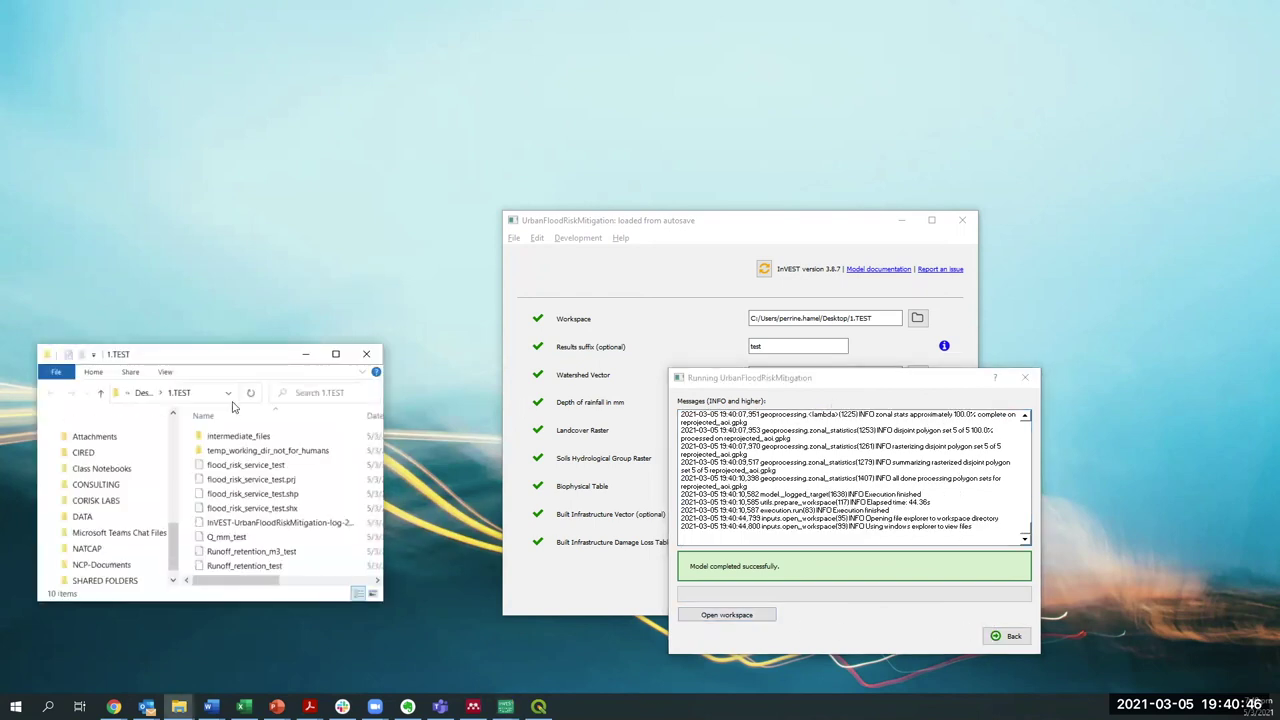
left_click_drag(237, 340, 237, 281)
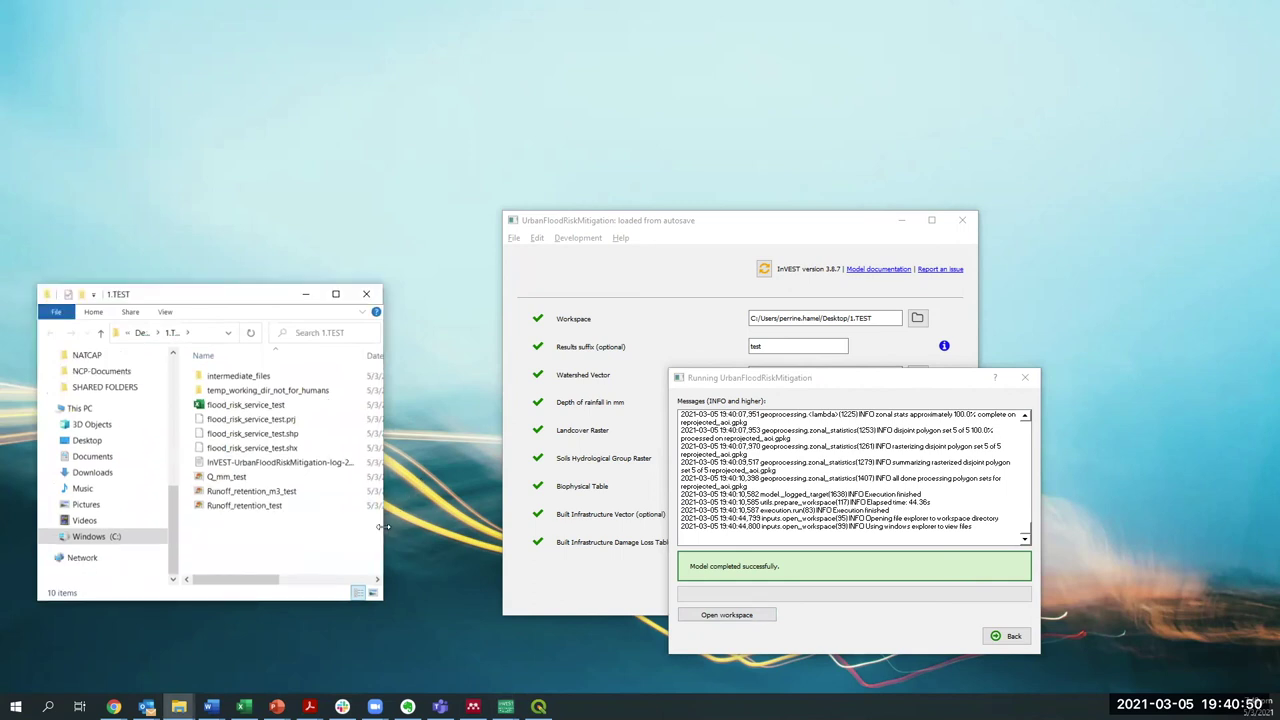
left_click_drag(383, 527, 452, 527)
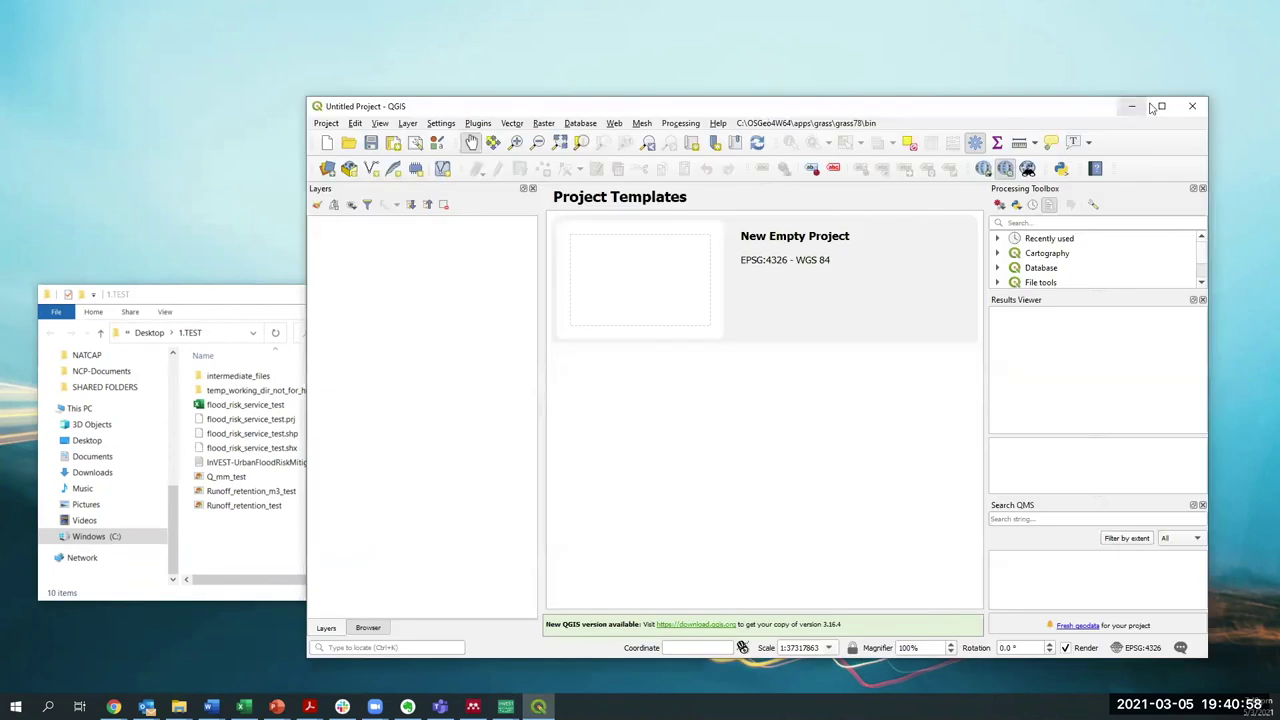
Switch to a maximized QGIS window and add flood_risk_service_test.shp from the 1.TEST folder as a layer
left_click(1163, 106)
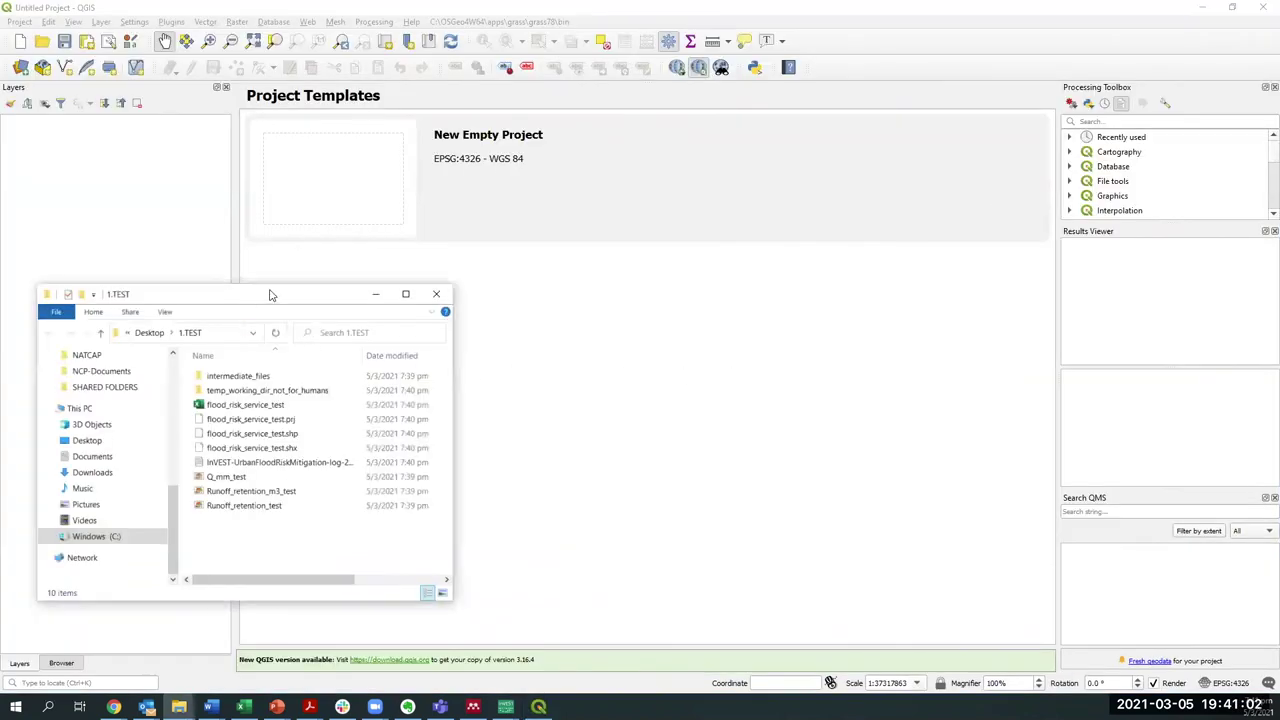
left_click_drag(268, 294, 516, 284)
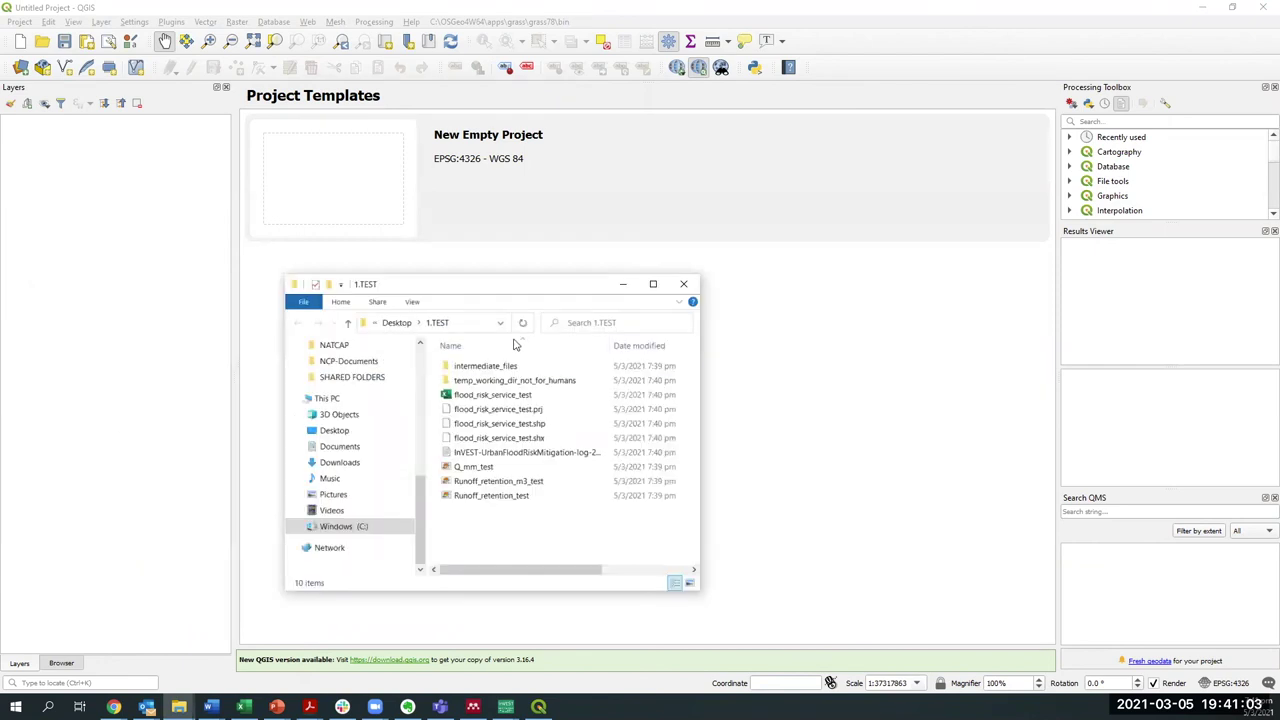
left_click(497, 428)
left_click_drag(493, 426, 127, 281)
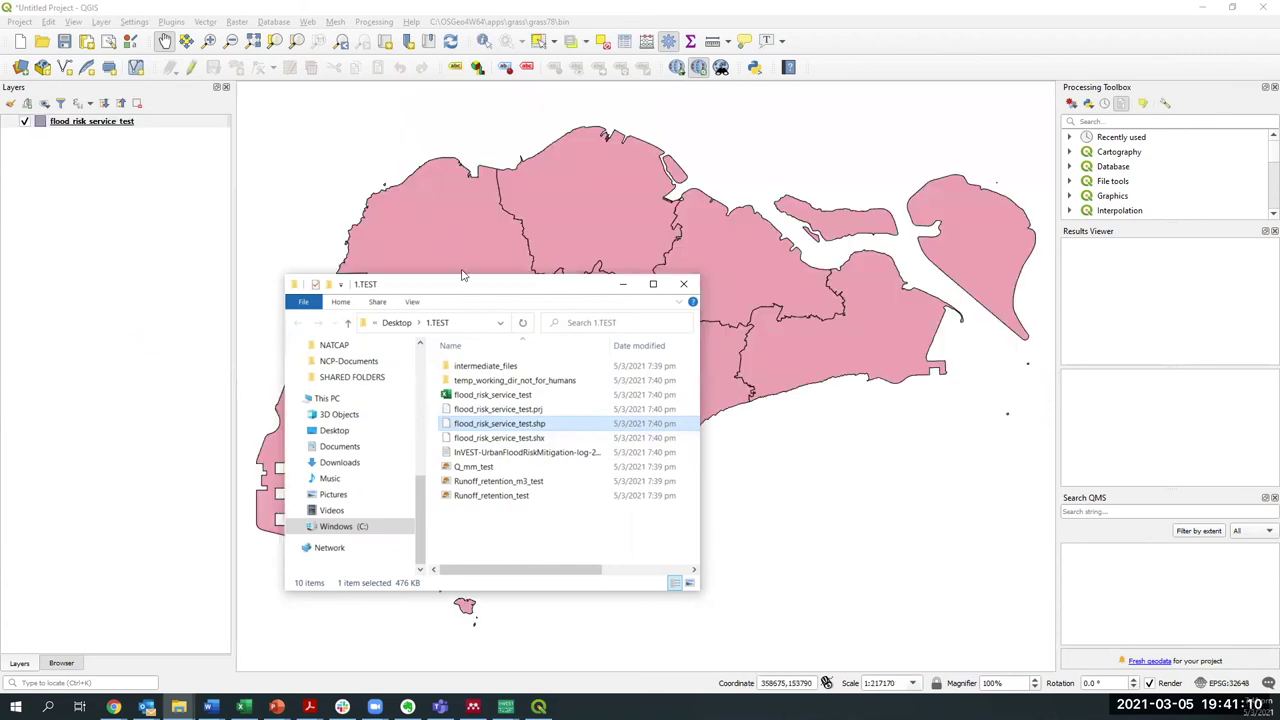
Add the Q_mm_test, Runoff_retention_m3_test and Runoff_retention_test rasters from the 1.TEST folder to the QGIS project
left_click_drag(305, 279, 711, 309)
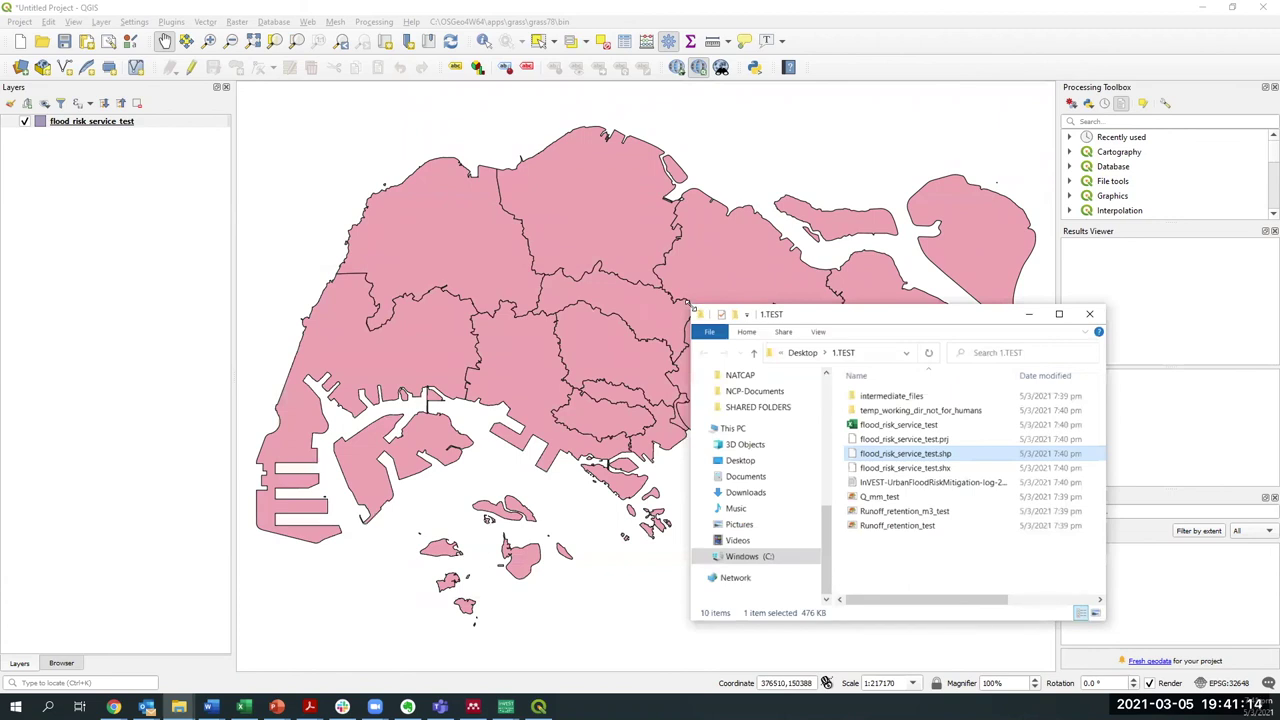
left_click_drag(690, 305, 758, 320)
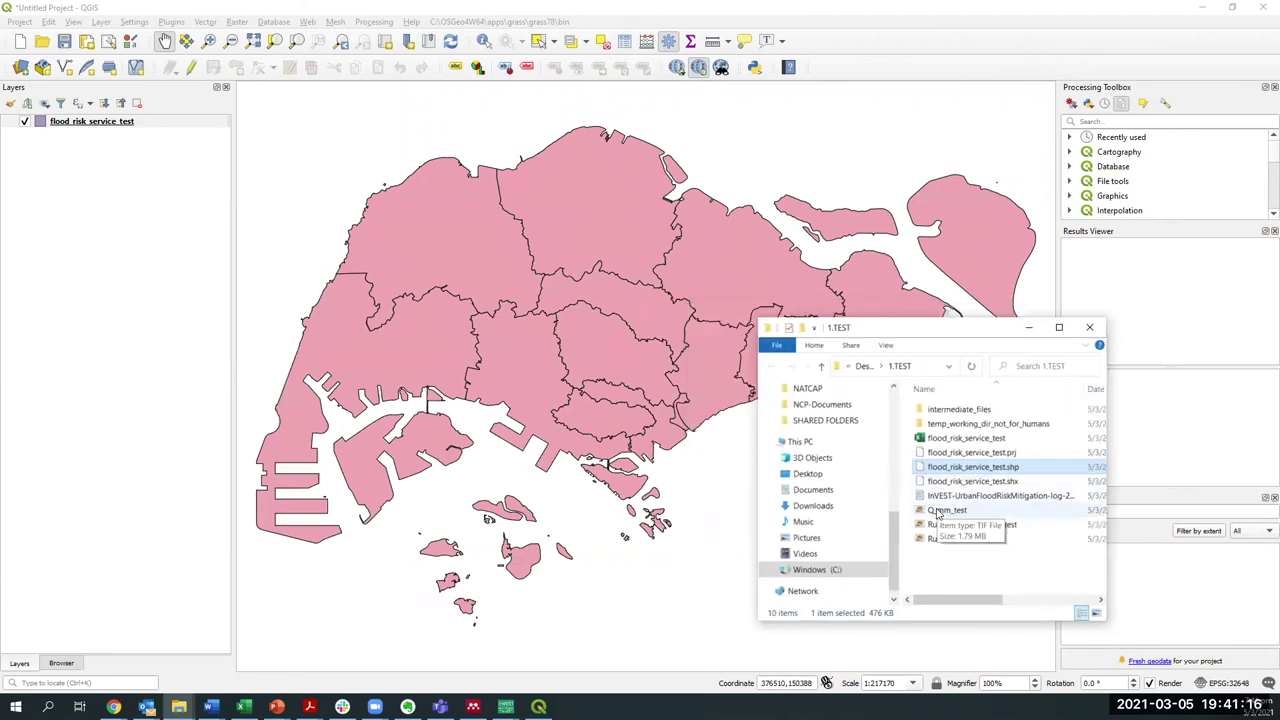
left_click(938, 513)
left_click(950, 539, "shift")
left_click_drag(946, 516, 150, 268)
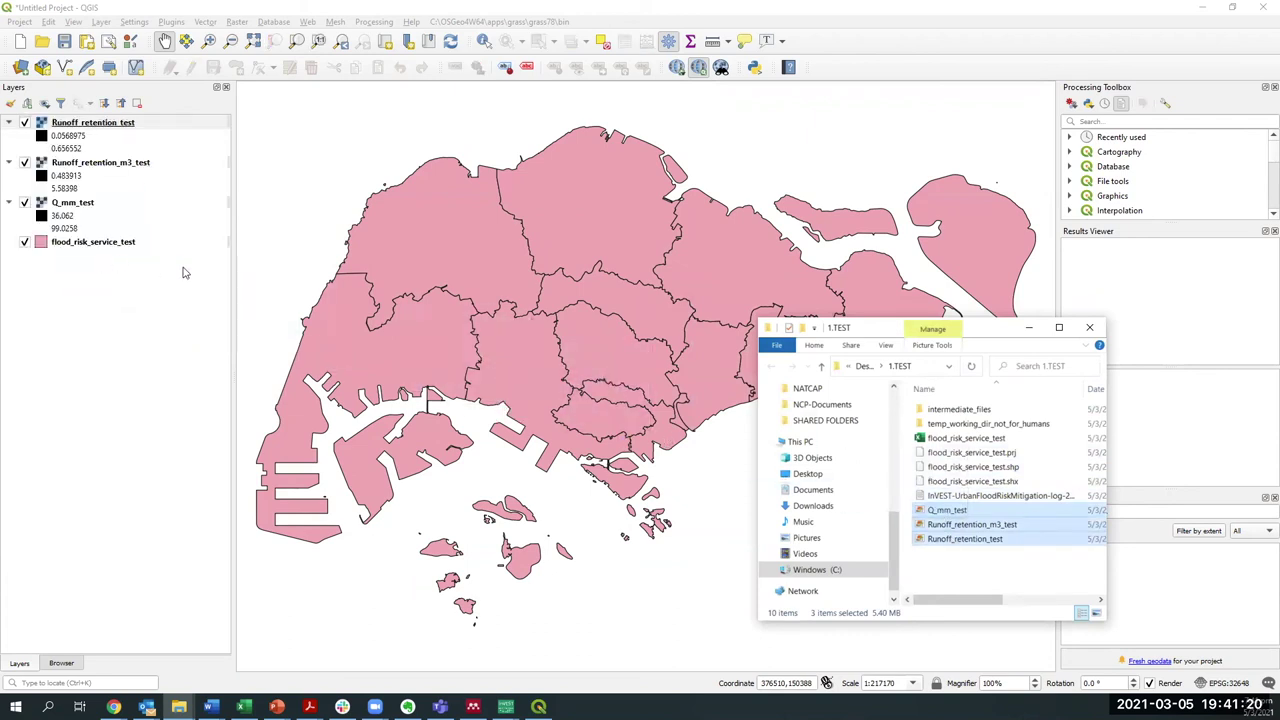
Open the InVEST-UrbanFloodRiskMitigation log file from the 1.TEST folder to view the model run's parameters
left_click(977, 497)
double_click(977, 499)
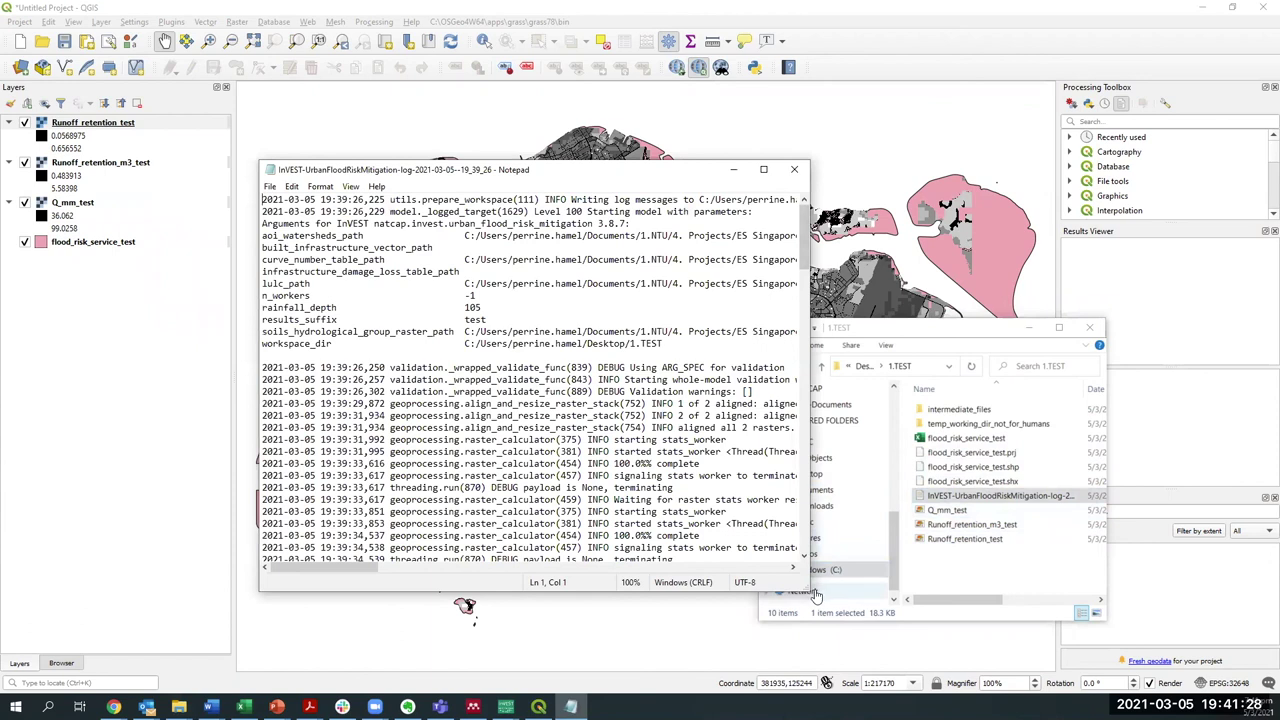
Enlarge the model run's log window, review the log through to its end, and close it
left_click_drag(806, 589, 983, 637)
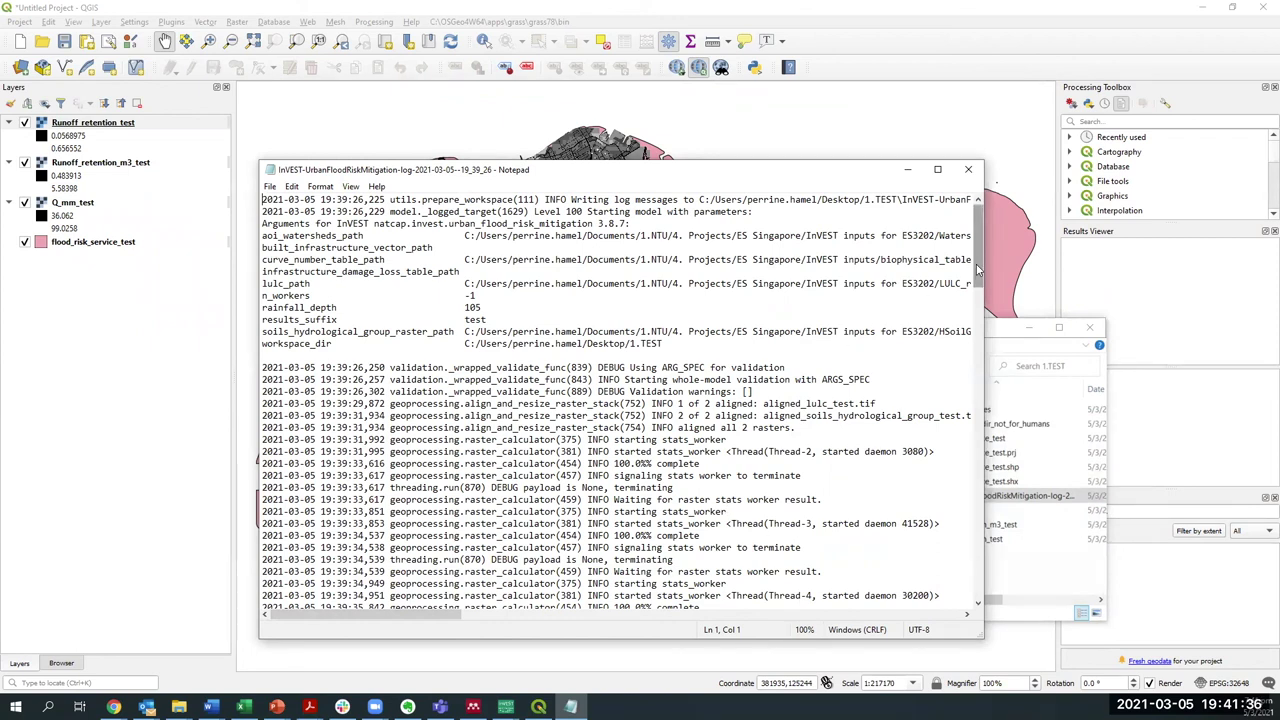
left_click_drag(977, 261, 973, 580)
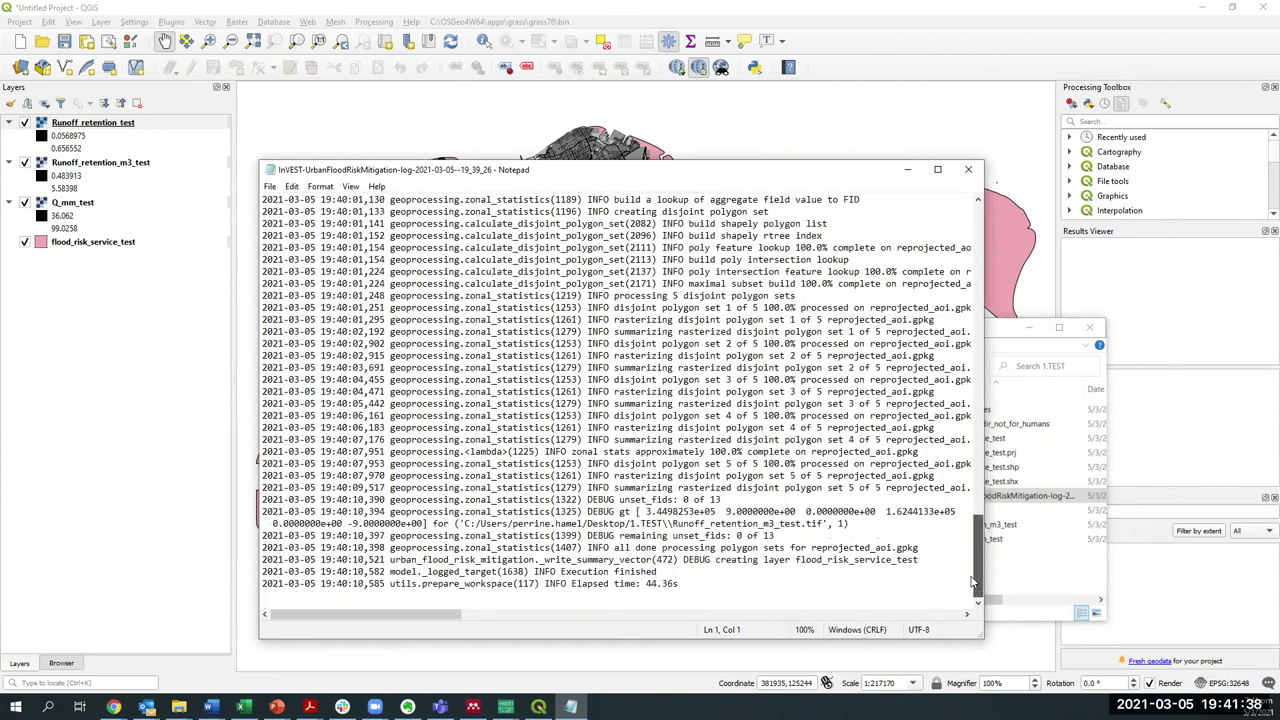
left_click(970, 172)
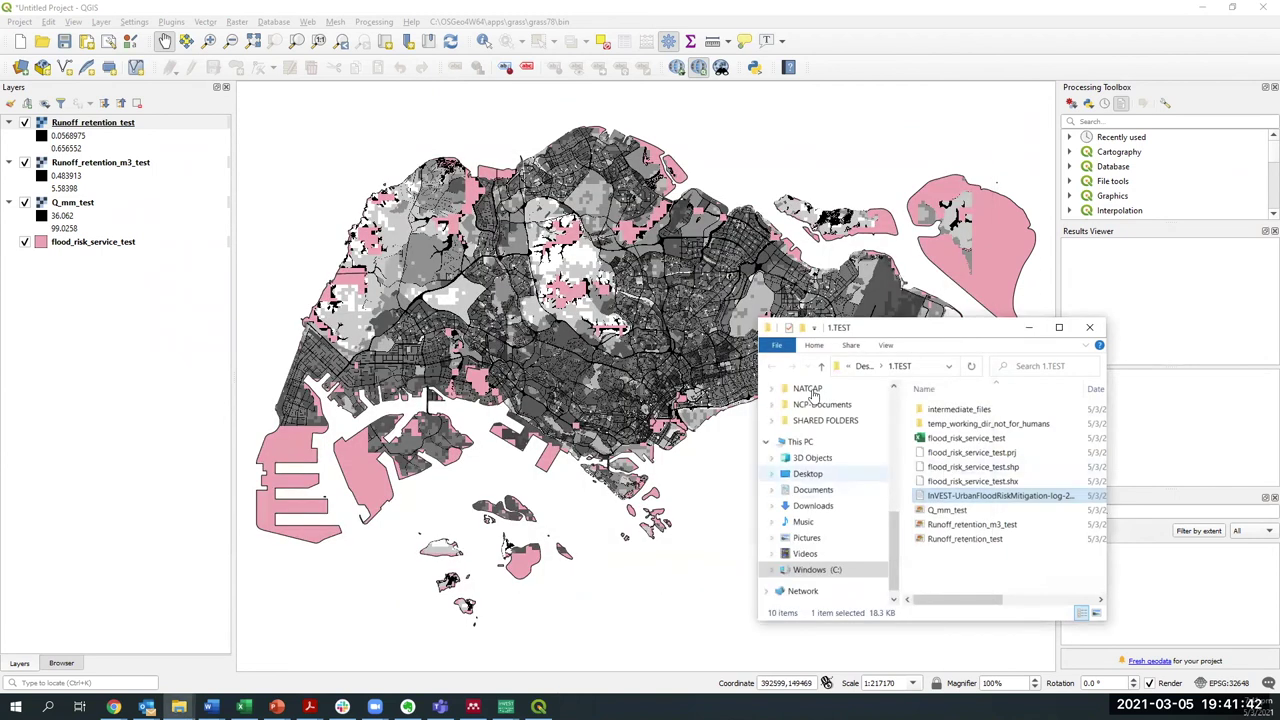
Hide the Runoff_retention_test, Runoff_retention_m3_test and Q_mm_test rasters so only the flood_risk_service_test layer is displayed
left_click(29, 124)
left_click(25, 163)
left_click(25, 203)
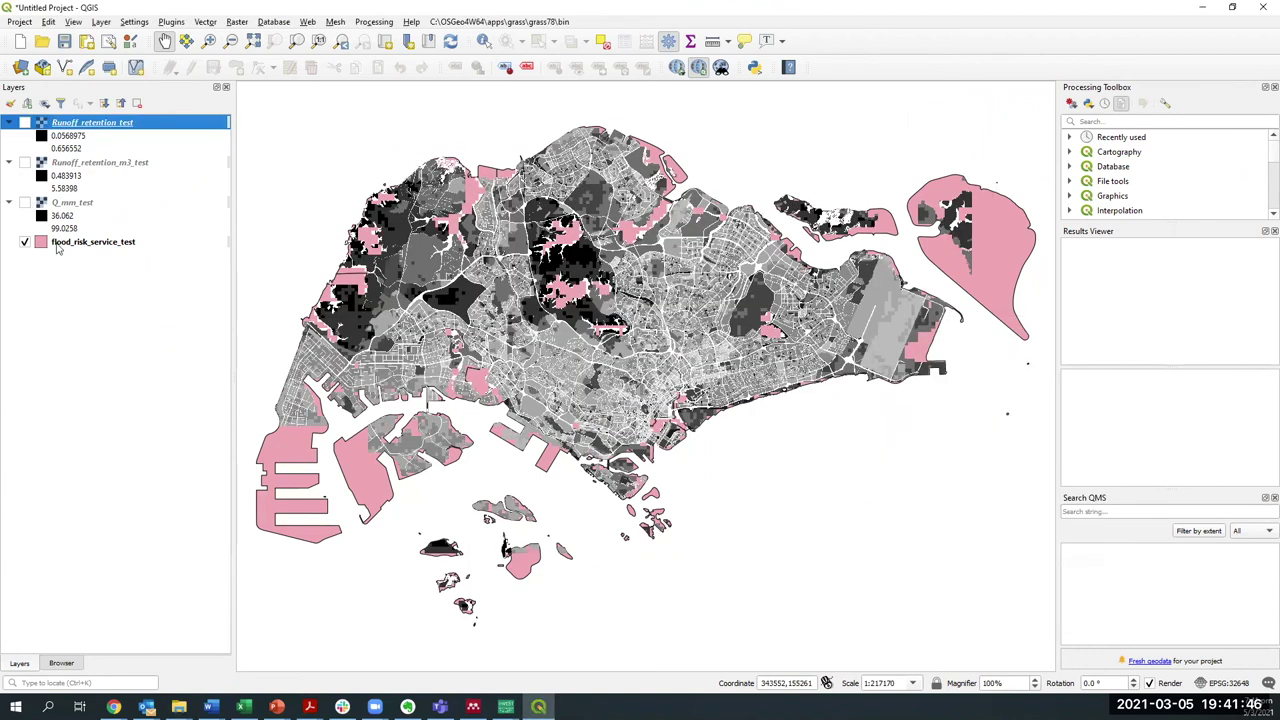
Examine the runoff retention and flood volume fields in the flood_risk_service_test attribute table, and close the table
right_click(86, 244)
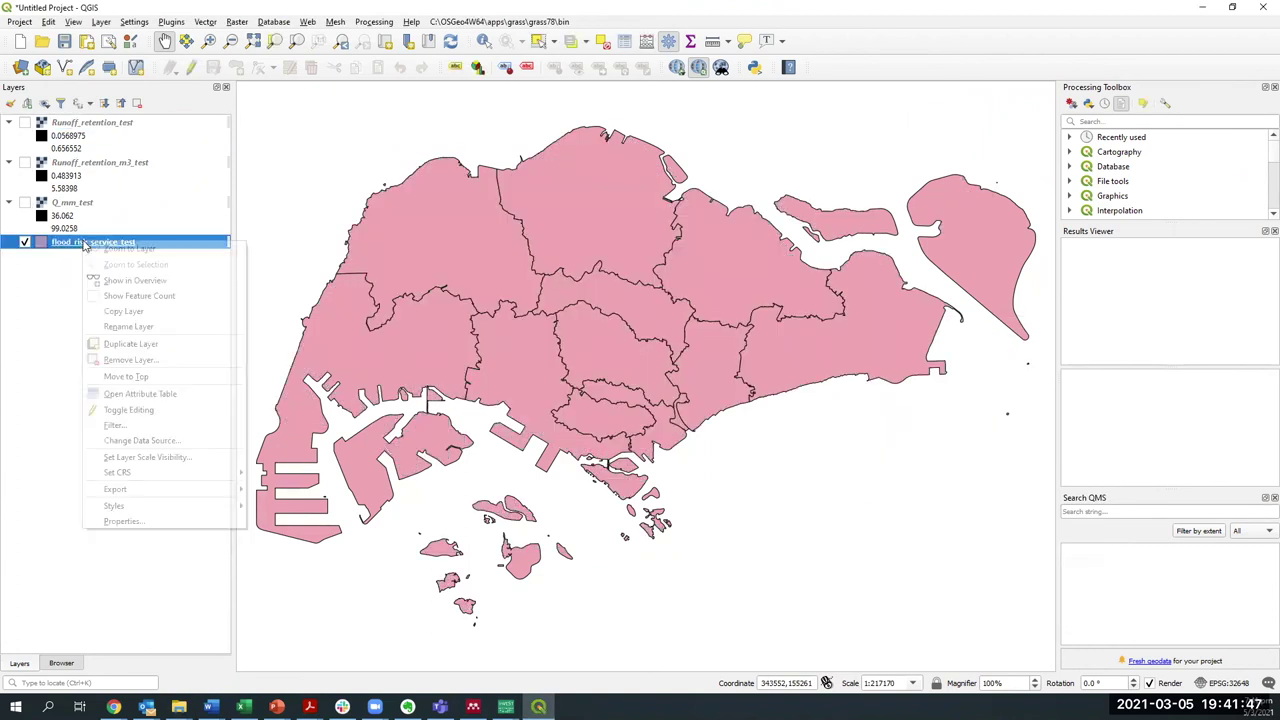
left_click(140, 393)
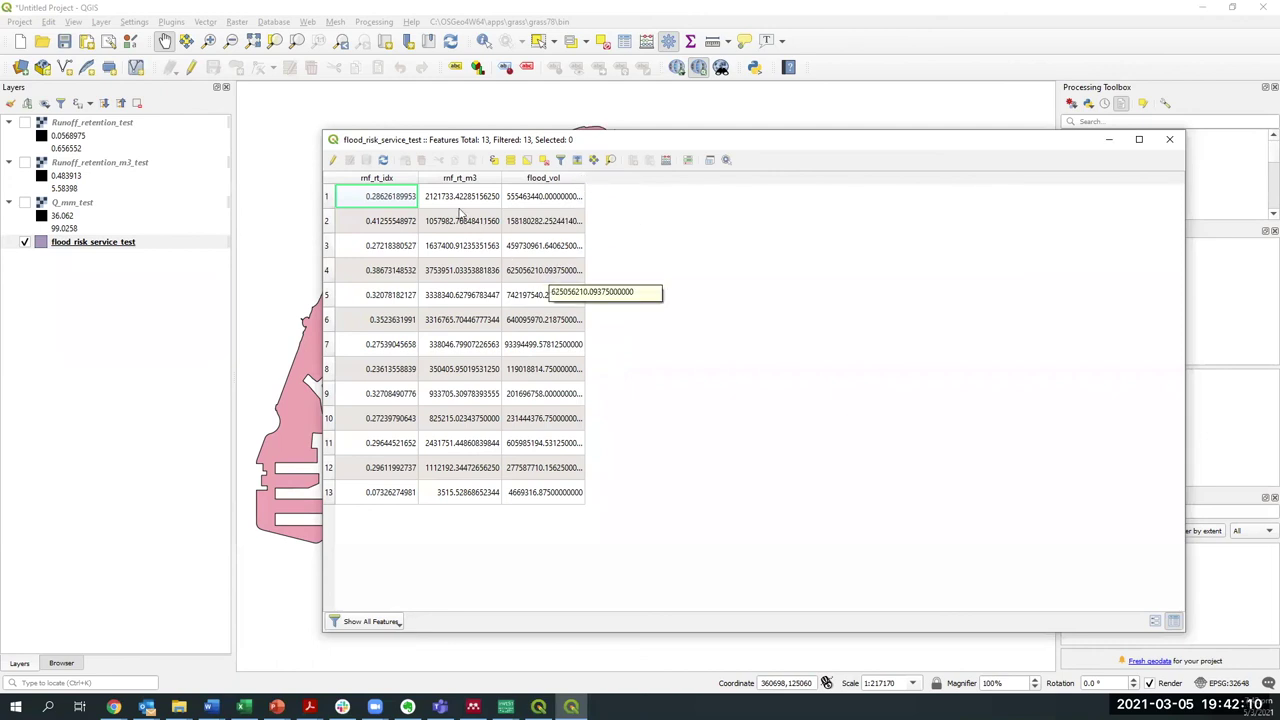
left_click(1171, 141)
Bring up the available layer actions for flood_risk_service_test
right_click(117, 246)
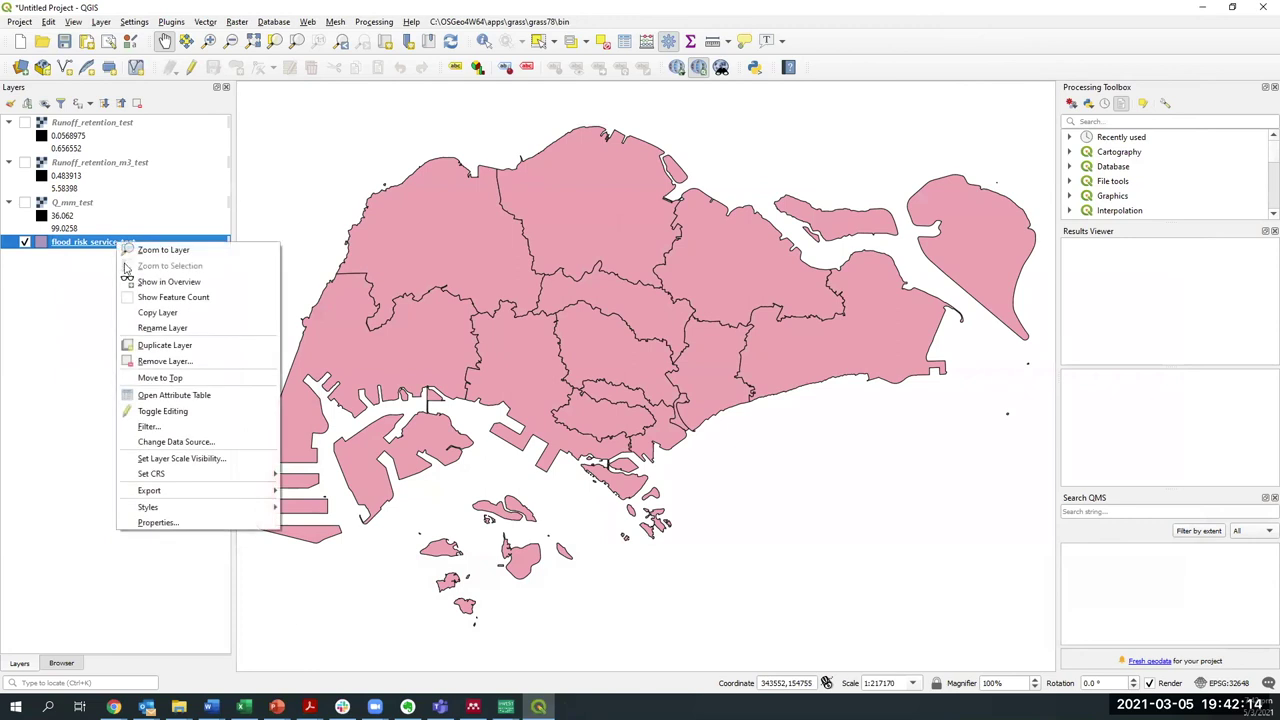